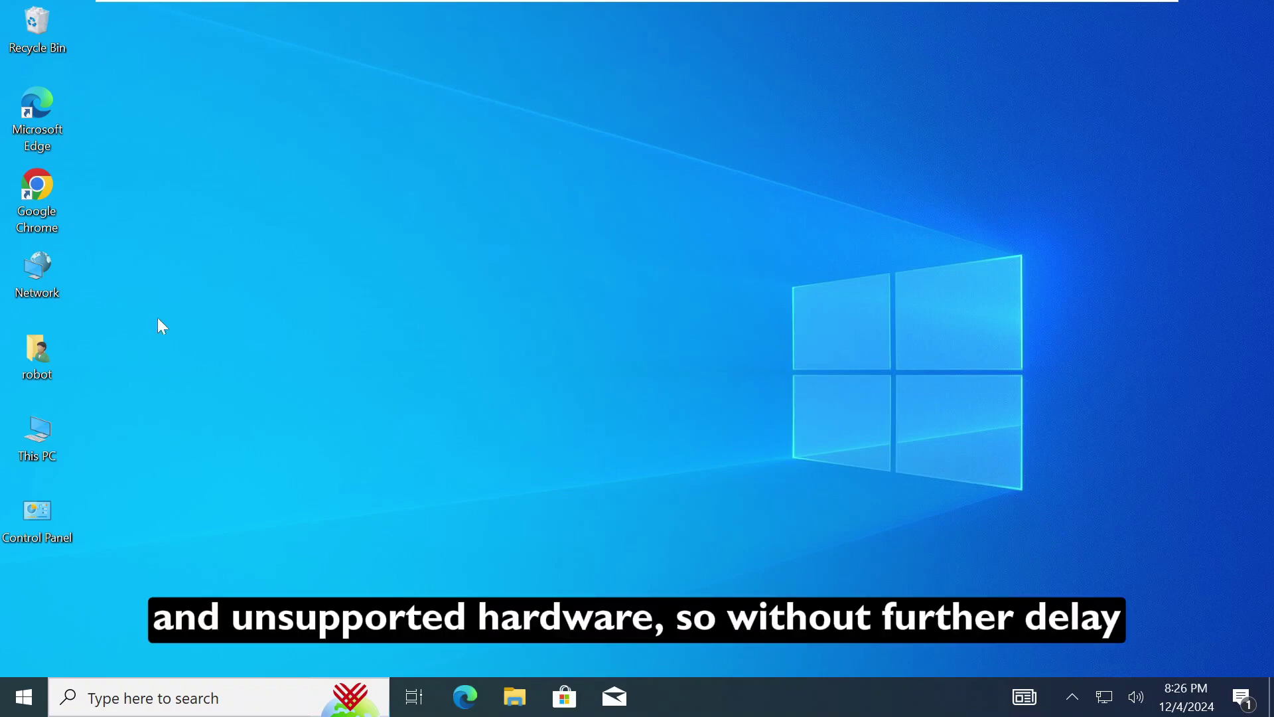
# Step: In Chrome, search 'windows 11 iso download' and land on the official Microsoft download page
pyautogui.click(40, 202)
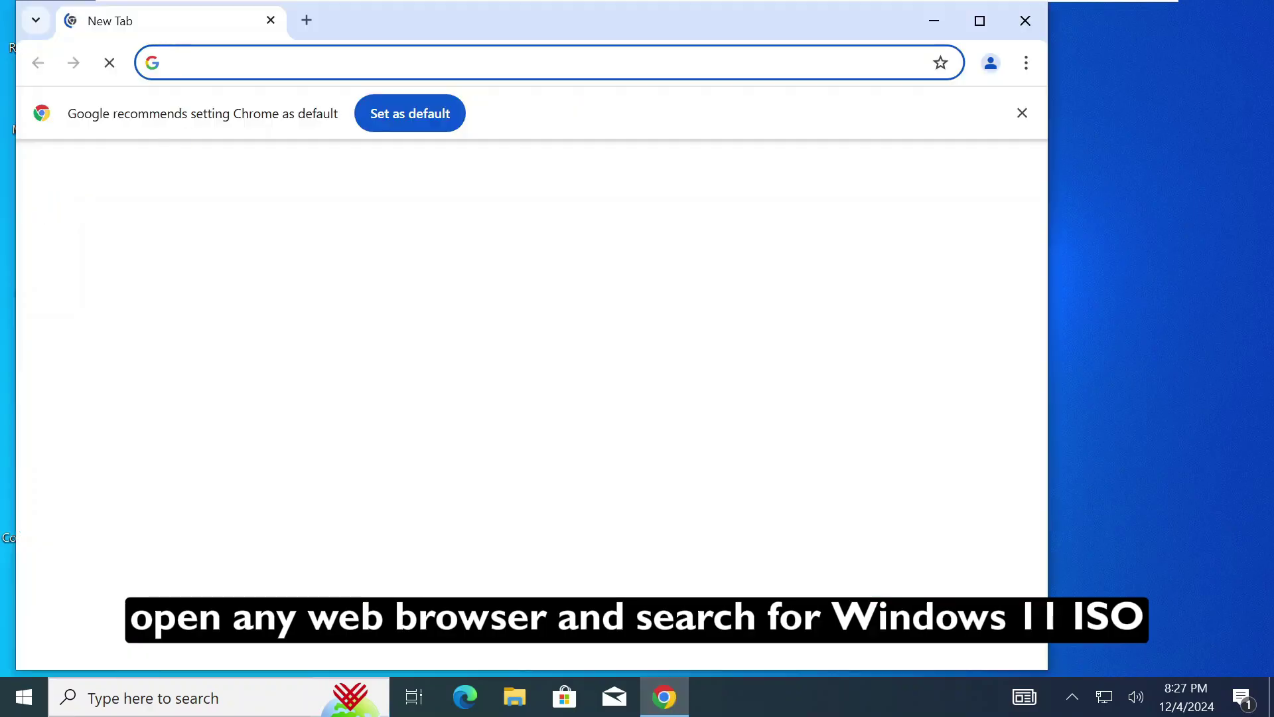
pyautogui.write('windows 11 iso downl')
pyautogui.press('Return')
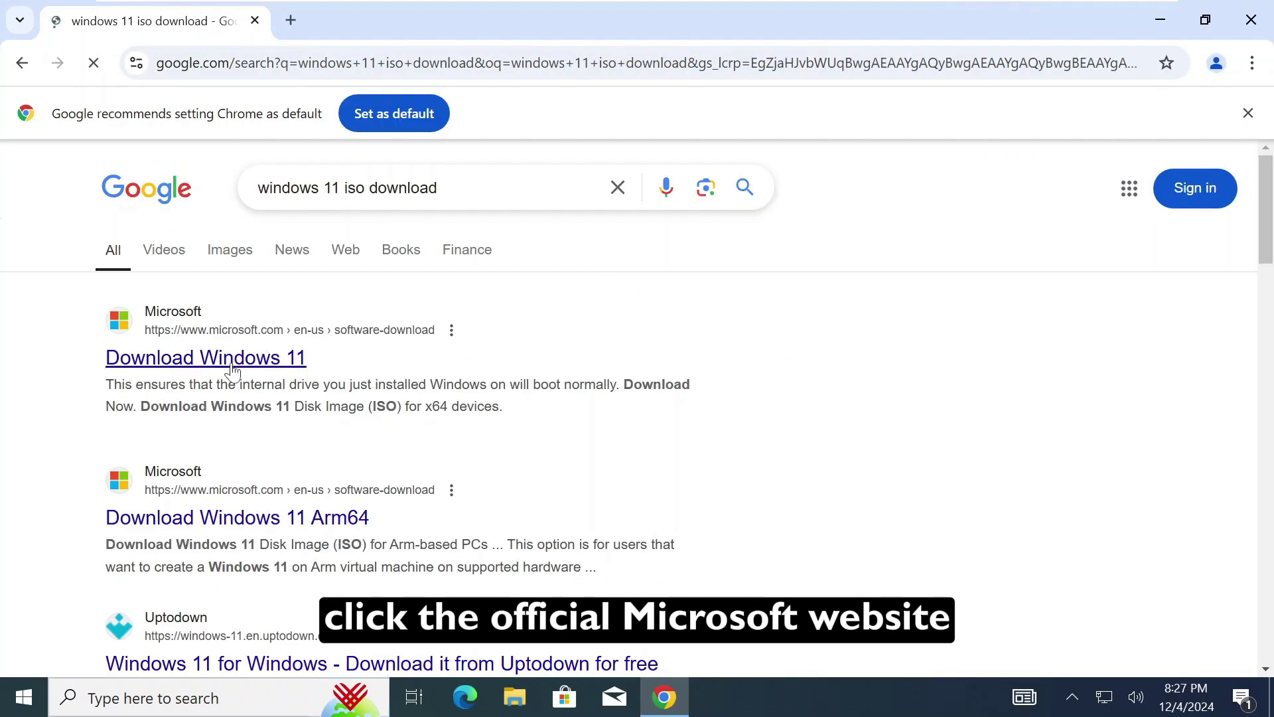
pyautogui.click(231, 364)
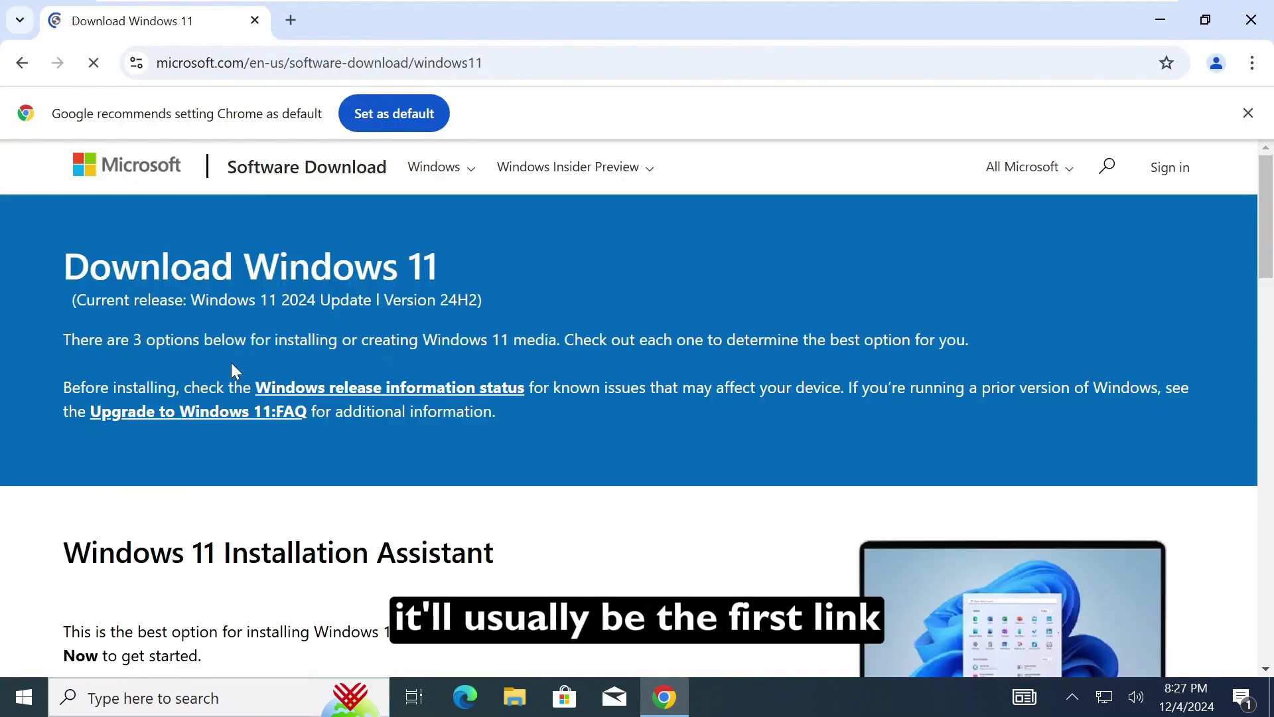
pyautogui.moveTo(1271, 209); pyautogui.dragTo(1271, 469)
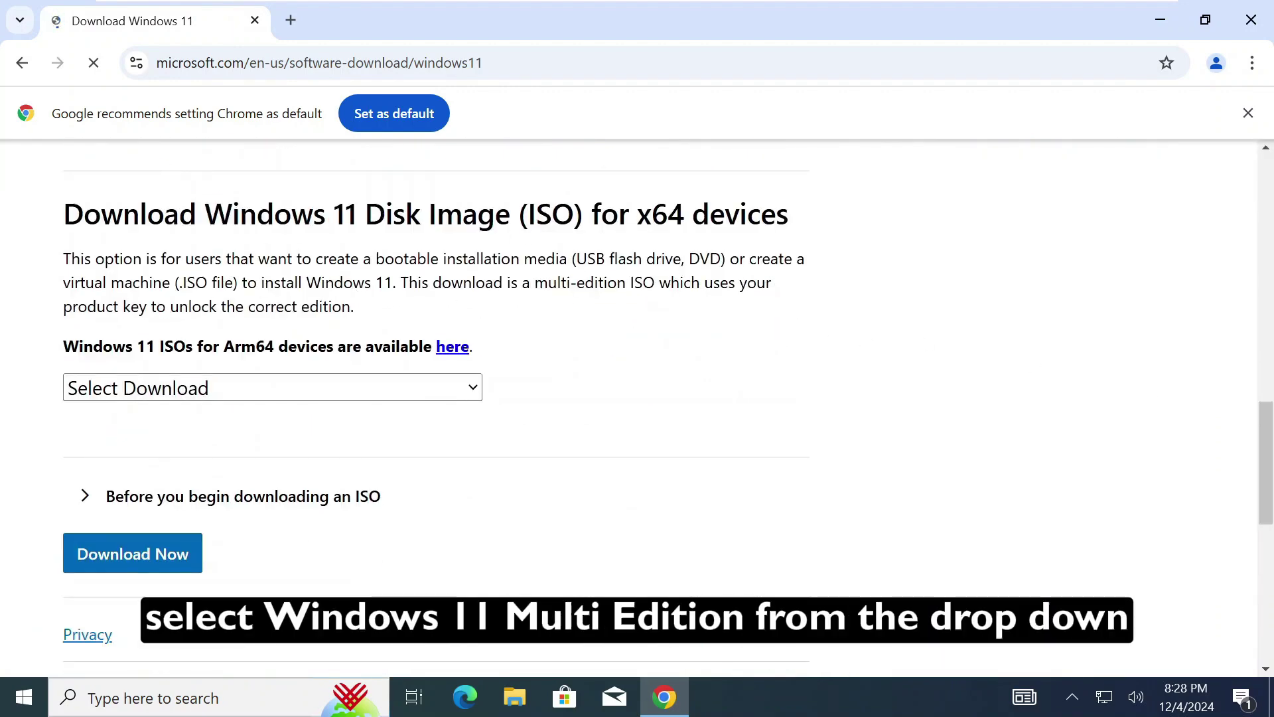
# Step: Choose Windows 11 (multi-edition ISO for x64 devices) and request the download
pyautogui.click(153, 398)
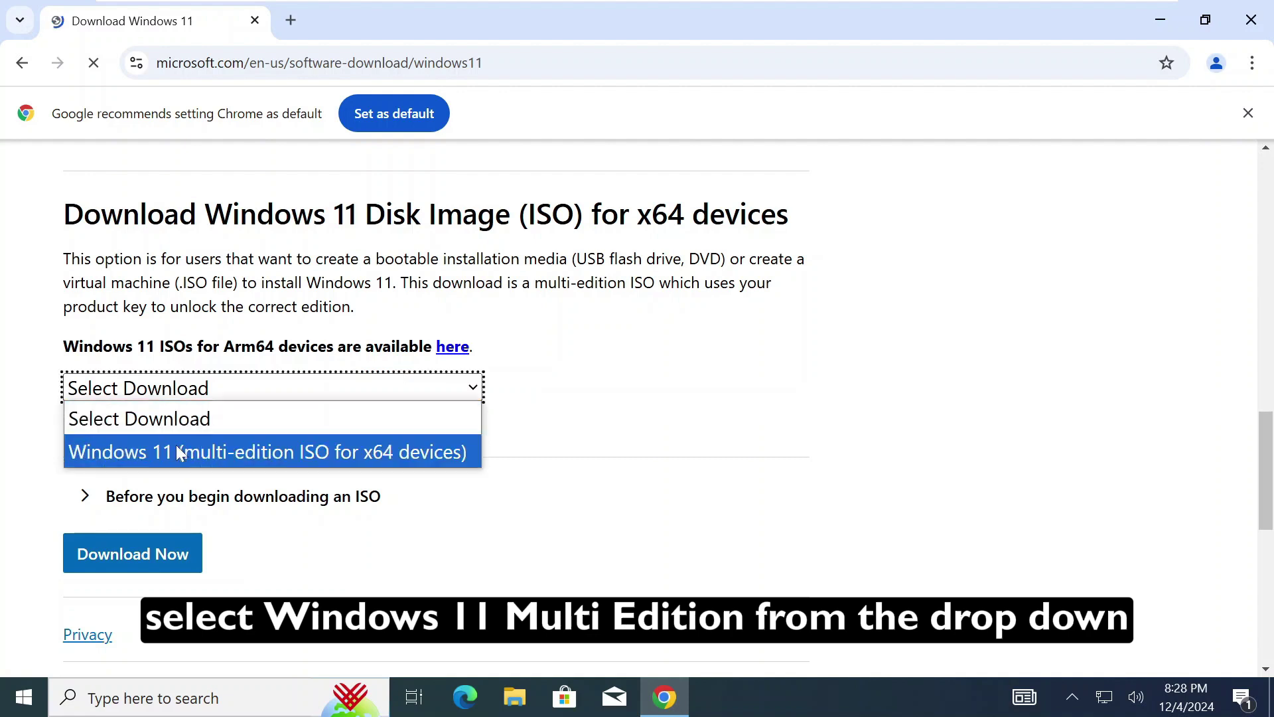
pyautogui.click(178, 445)
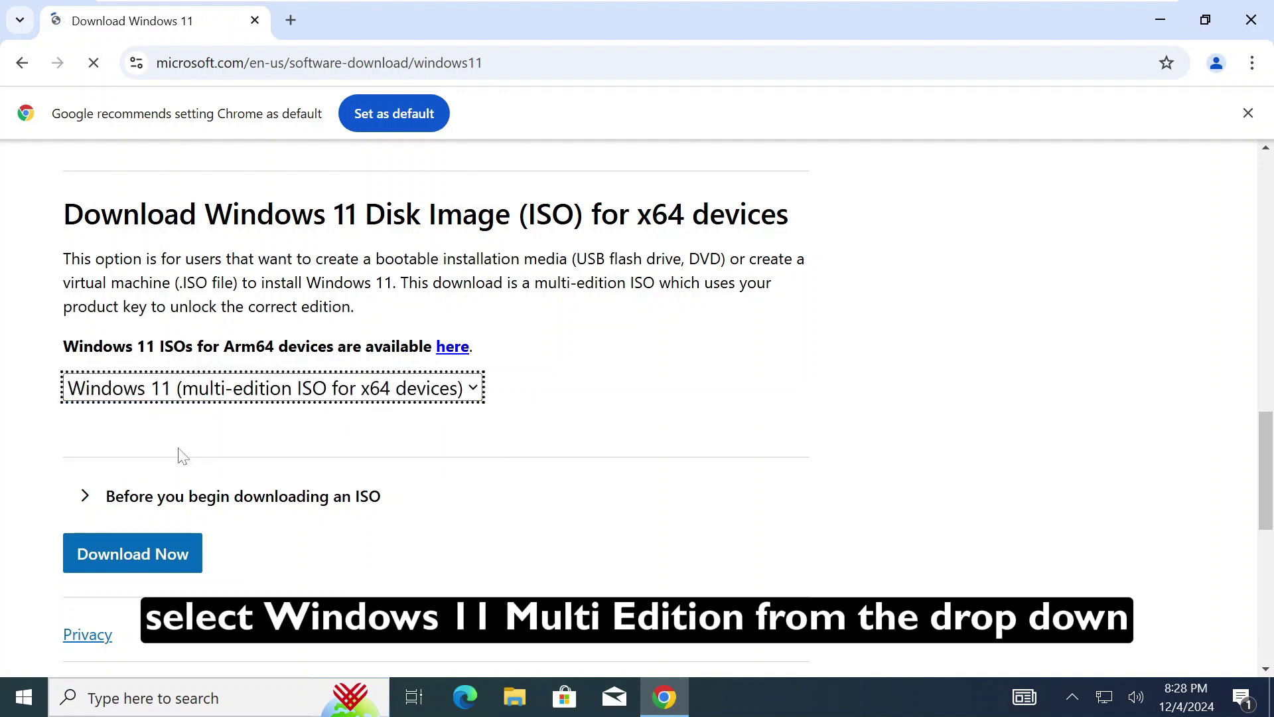
pyautogui.click(133, 554)
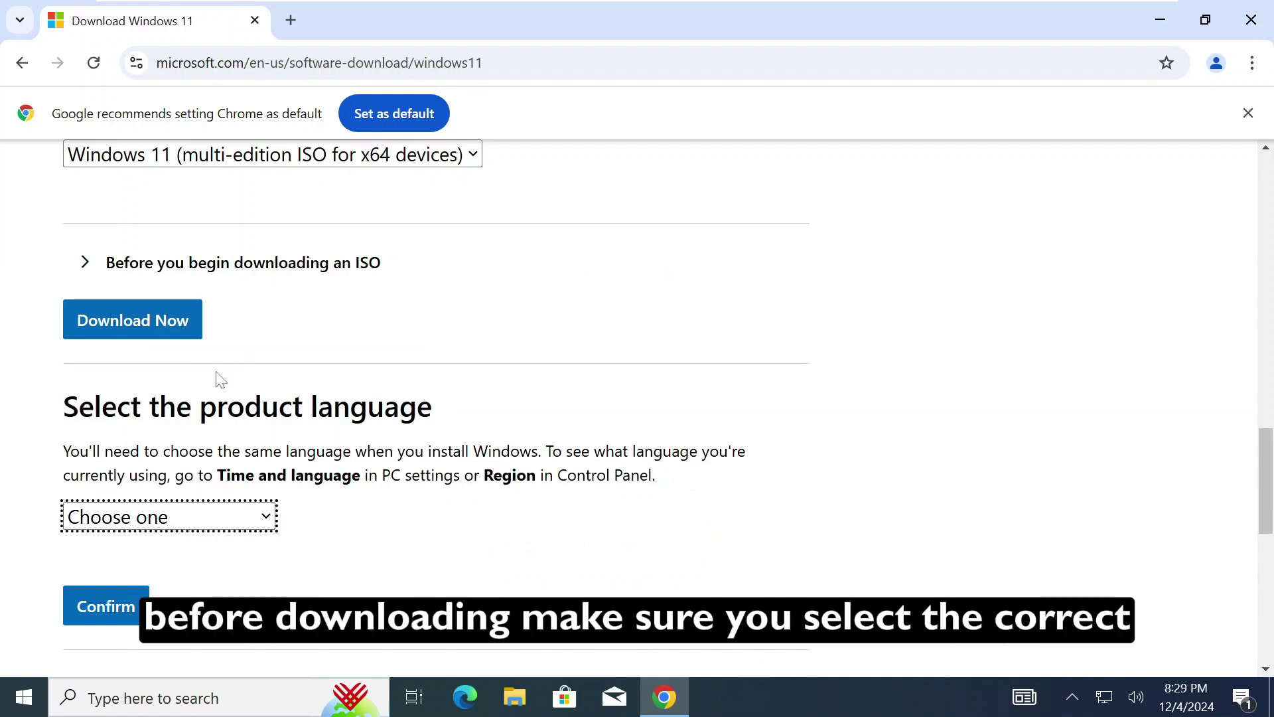
# Step: Launch Command Prompt as administrator from Start search, approving the UAC prompt
pyautogui.click(14, 703)
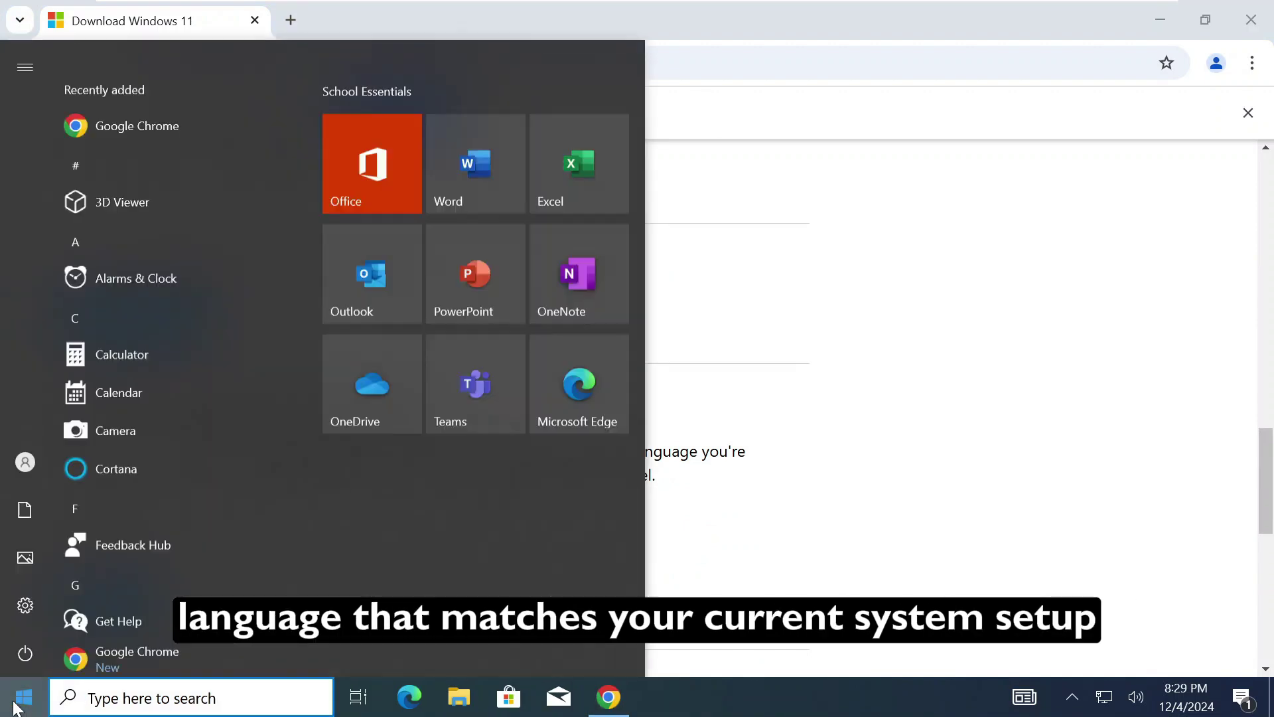
pyautogui.write('cmd')
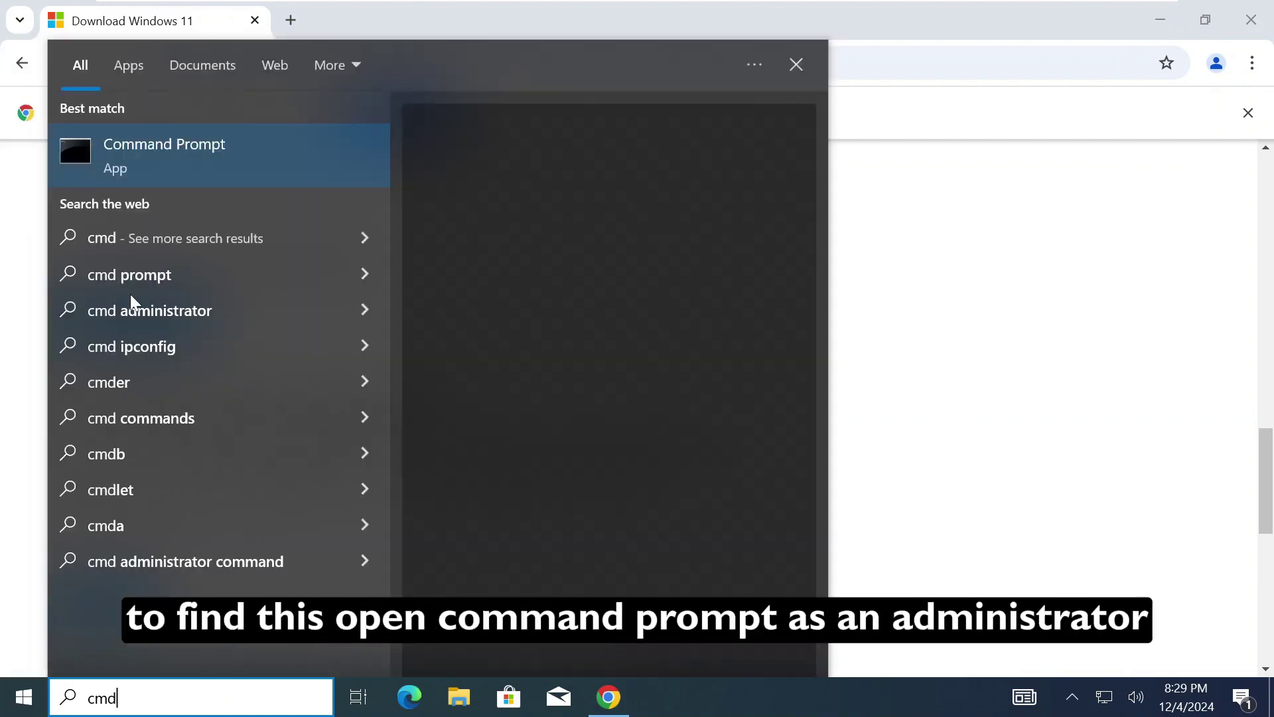
pyautogui.rightClick(155, 153)
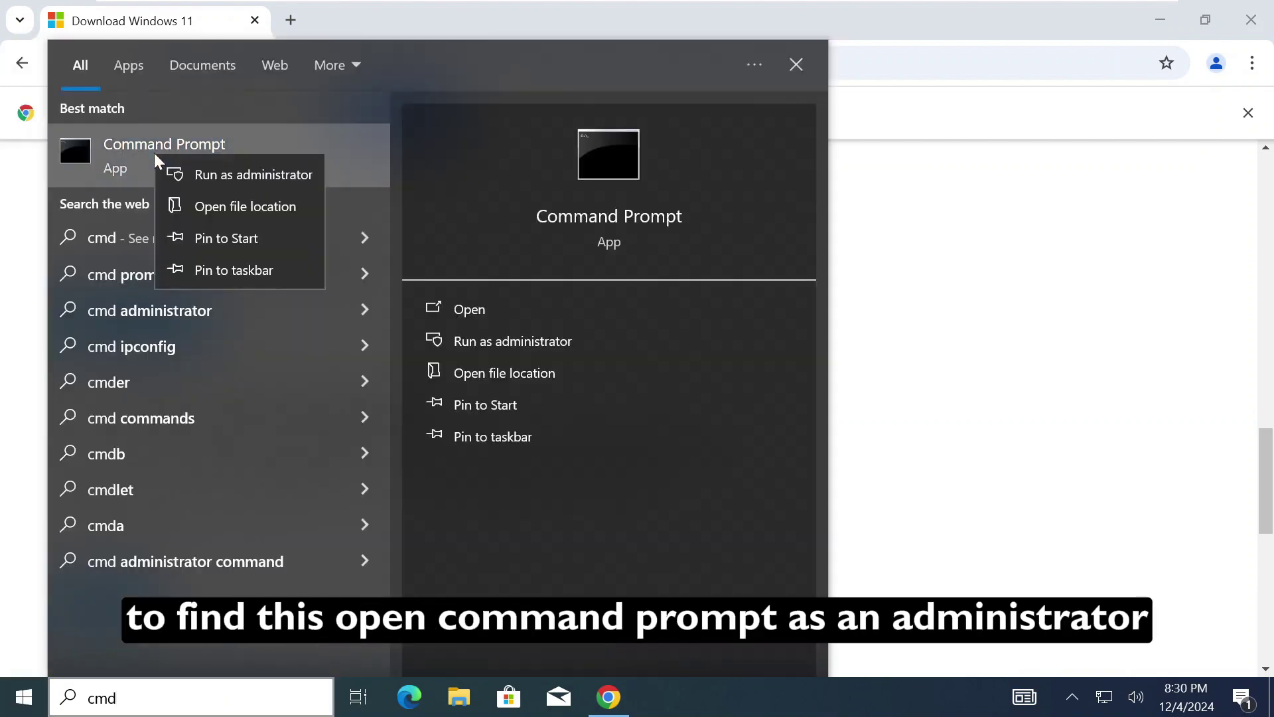
pyautogui.click(186, 174)
pyautogui.click(515, 462)
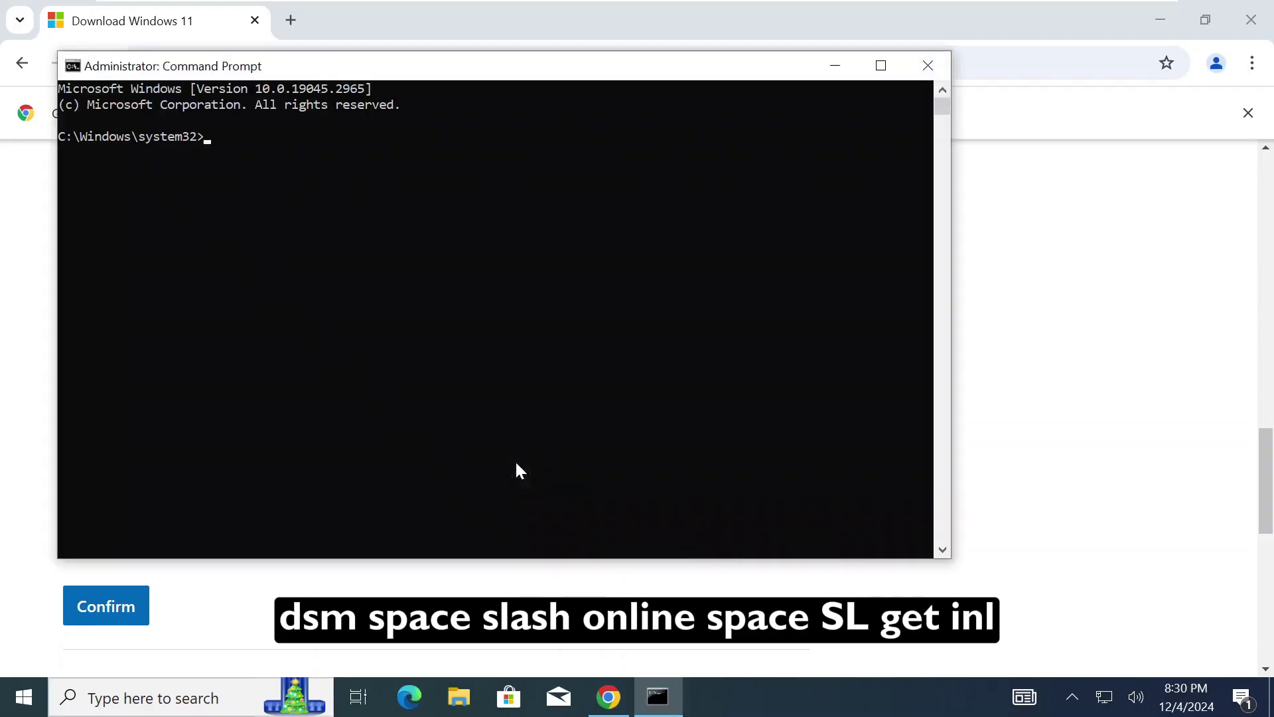
pyautogui.write('dis')
pyautogui.write('m /online /get')
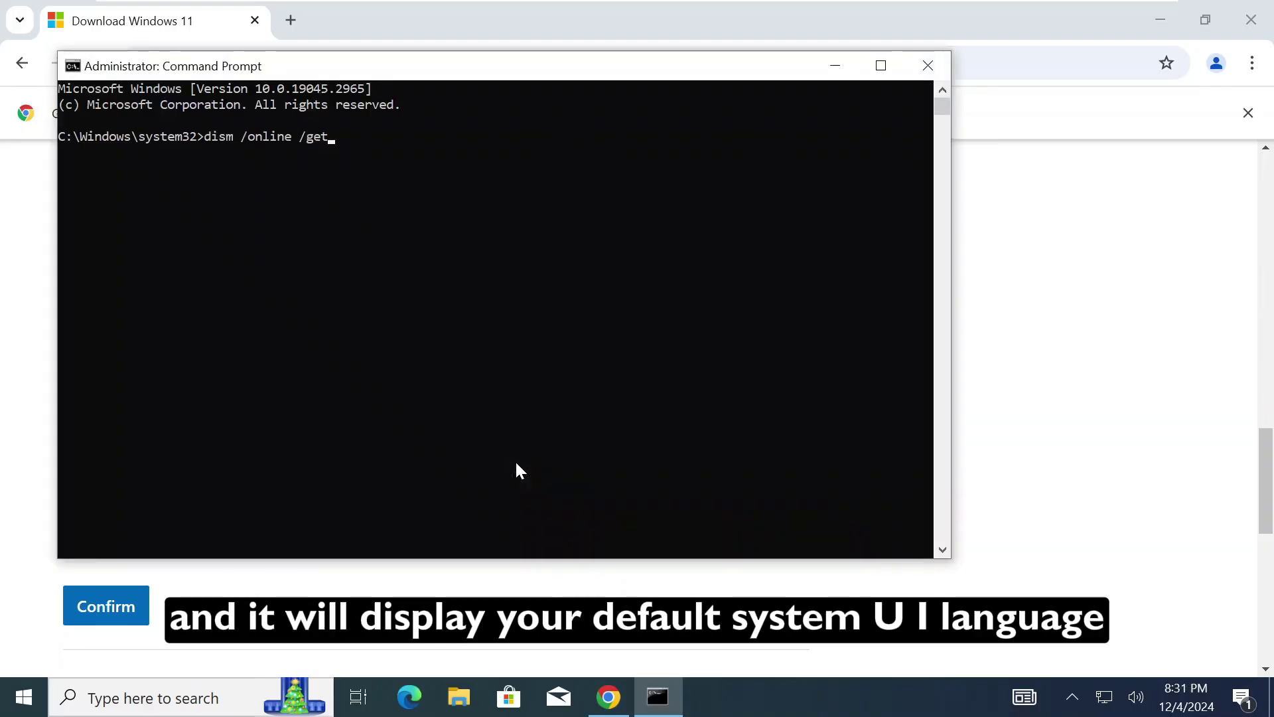
pyautogui.write('-intl')
# Step: Run dism /online /get-intl and highlight the en-US default system UI language
pyautogui.press('Return')
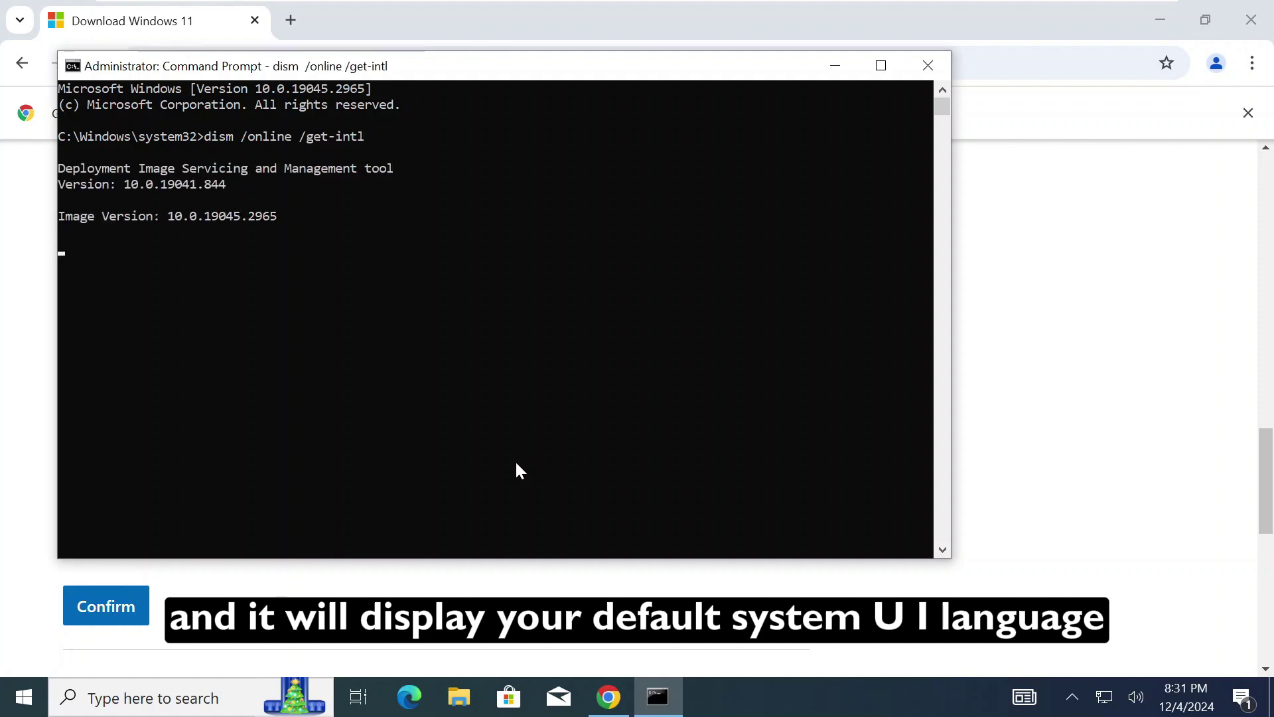
pyautogui.moveTo(263, 279); pyautogui.dragTo(303, 284)
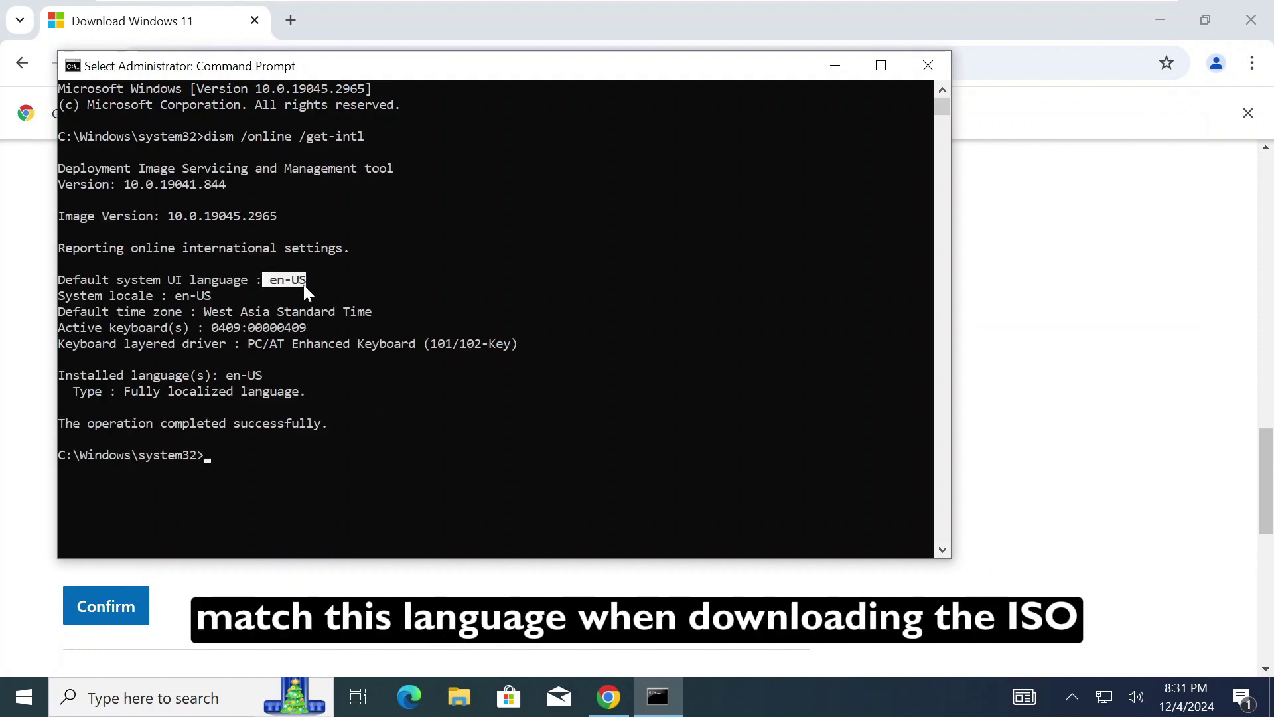
# Step: Back on the download page, confirm English (United States) as the product language
pyautogui.click(835, 67)
pyautogui.click(697, 261)
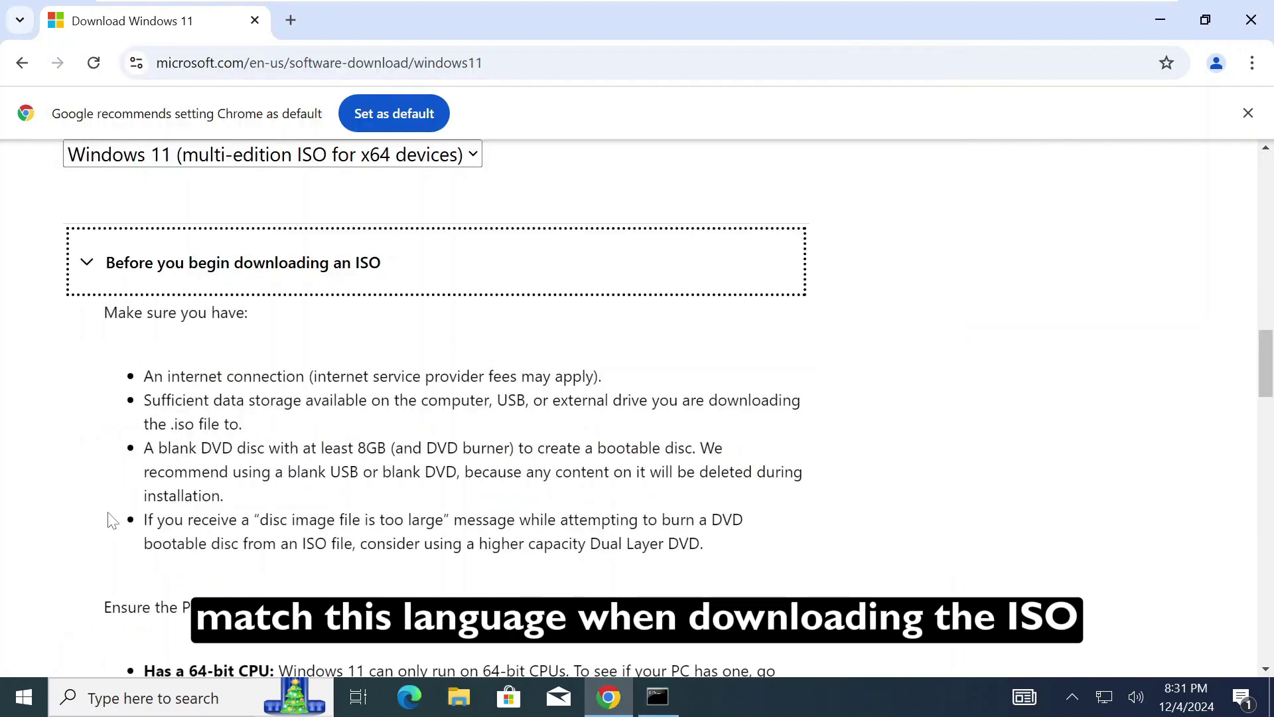
pyautogui.click(213, 259)
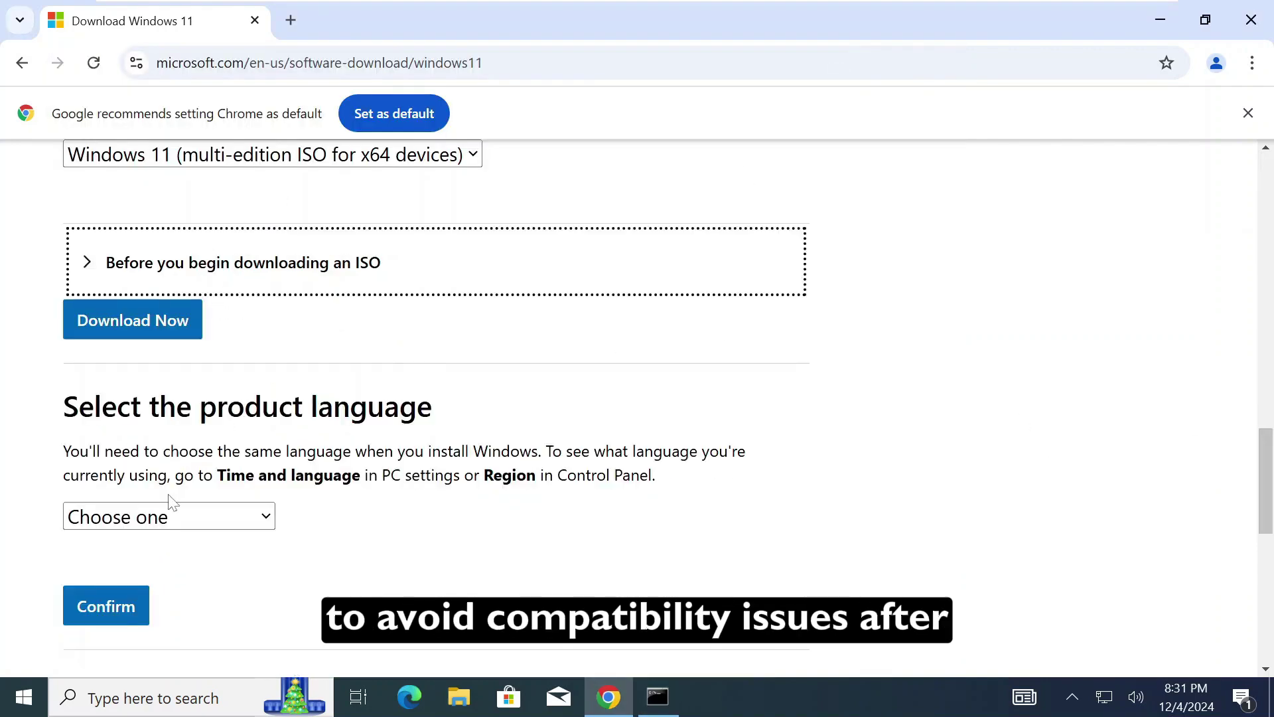
pyautogui.click(170, 516)
pyautogui.press('e')
pyautogui.press('Return')
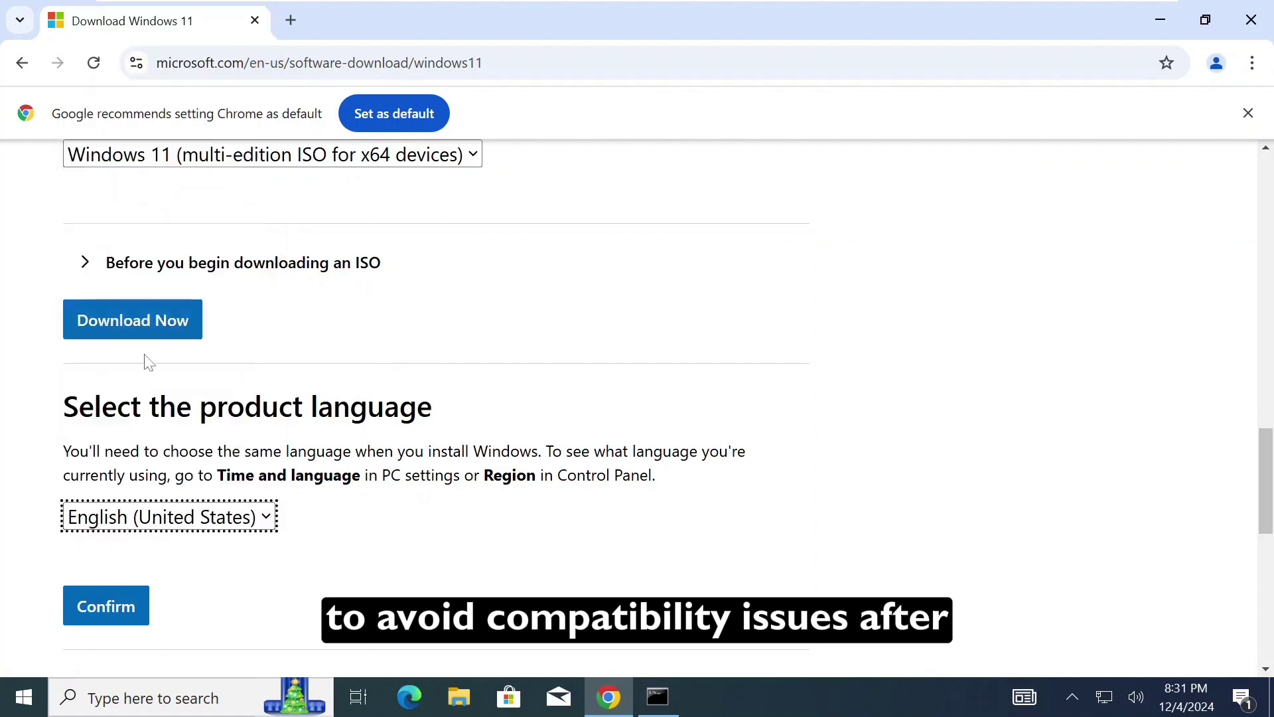
pyautogui.click(100, 617)
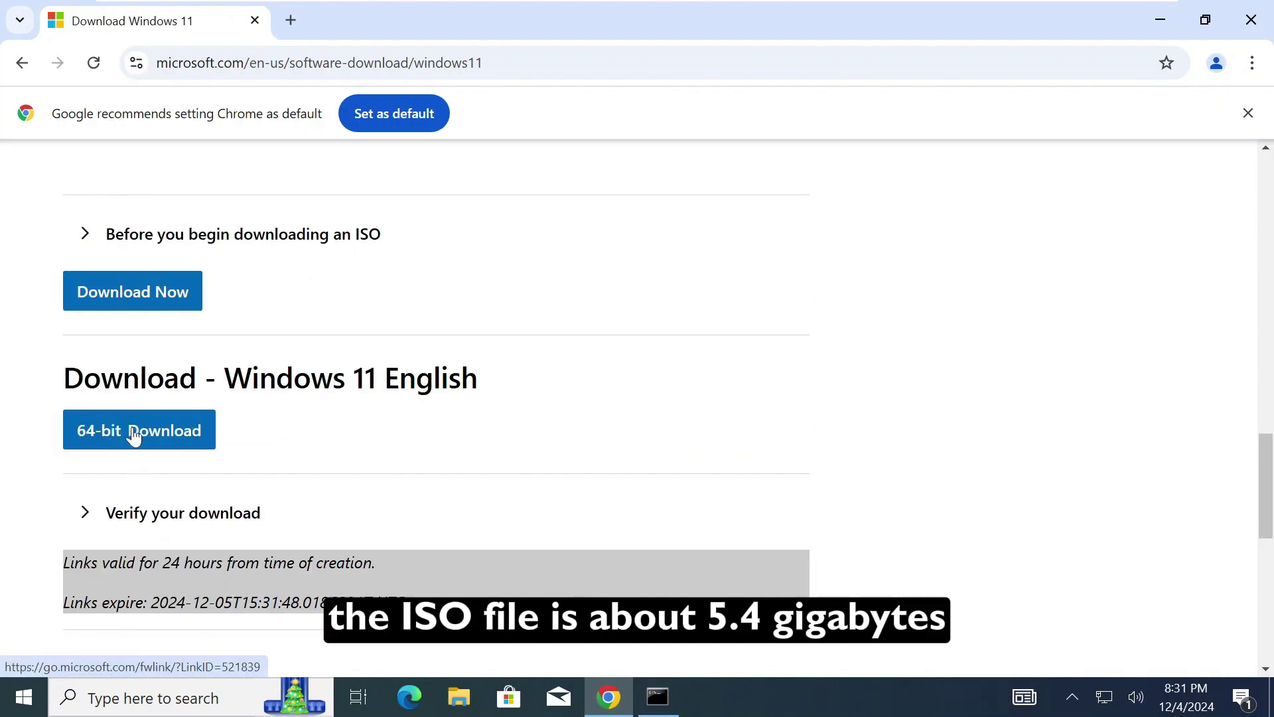
pyautogui.scroll(-2, 135, 436)
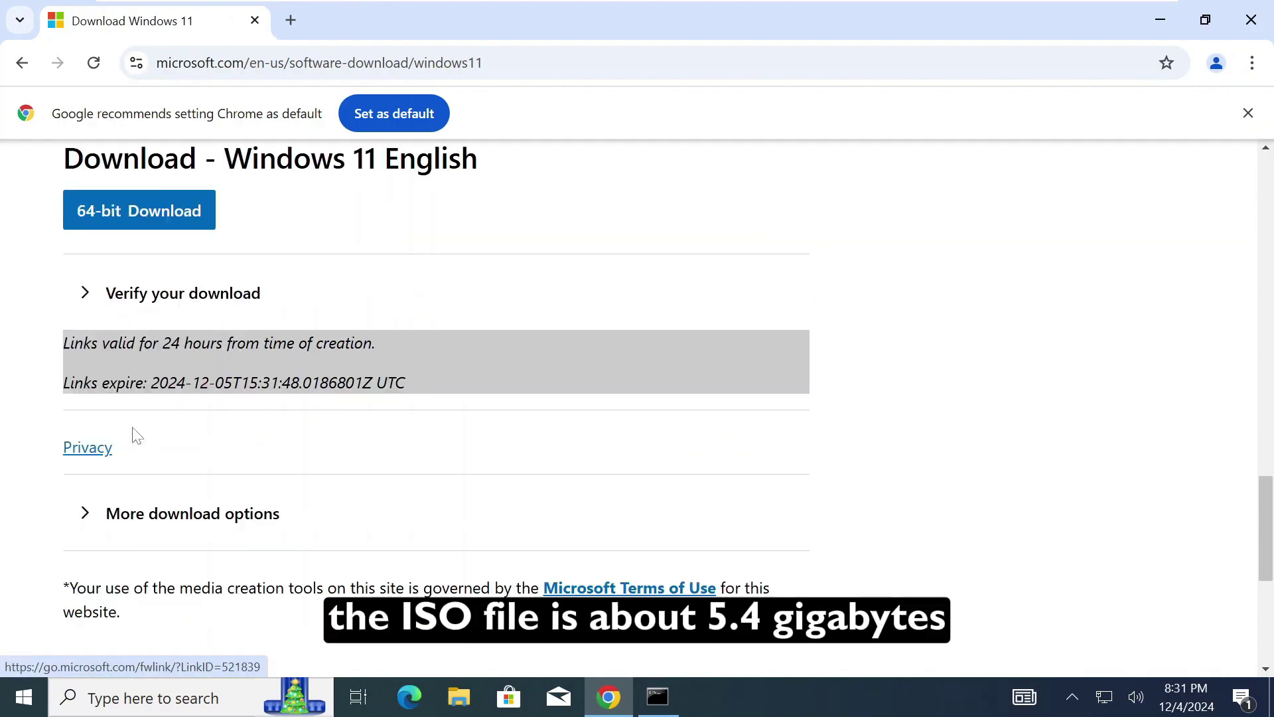
# Step: Start the 64-bit Windows 11 English ISO download
pyautogui.click(136, 213)
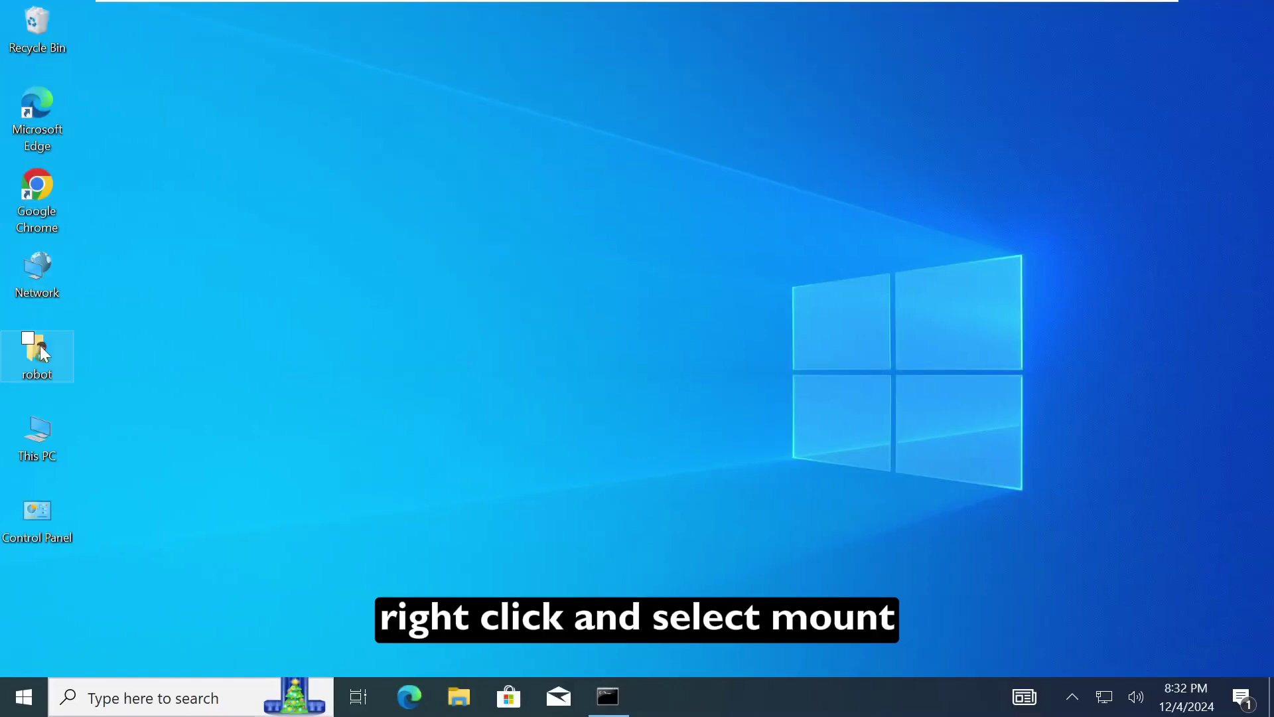
# Step: Mount the Win11 ISO from Downloads as DVD Drive (E:), select its files, then go to Local Disk (C:)
pyautogui.doubleClick(38, 434)
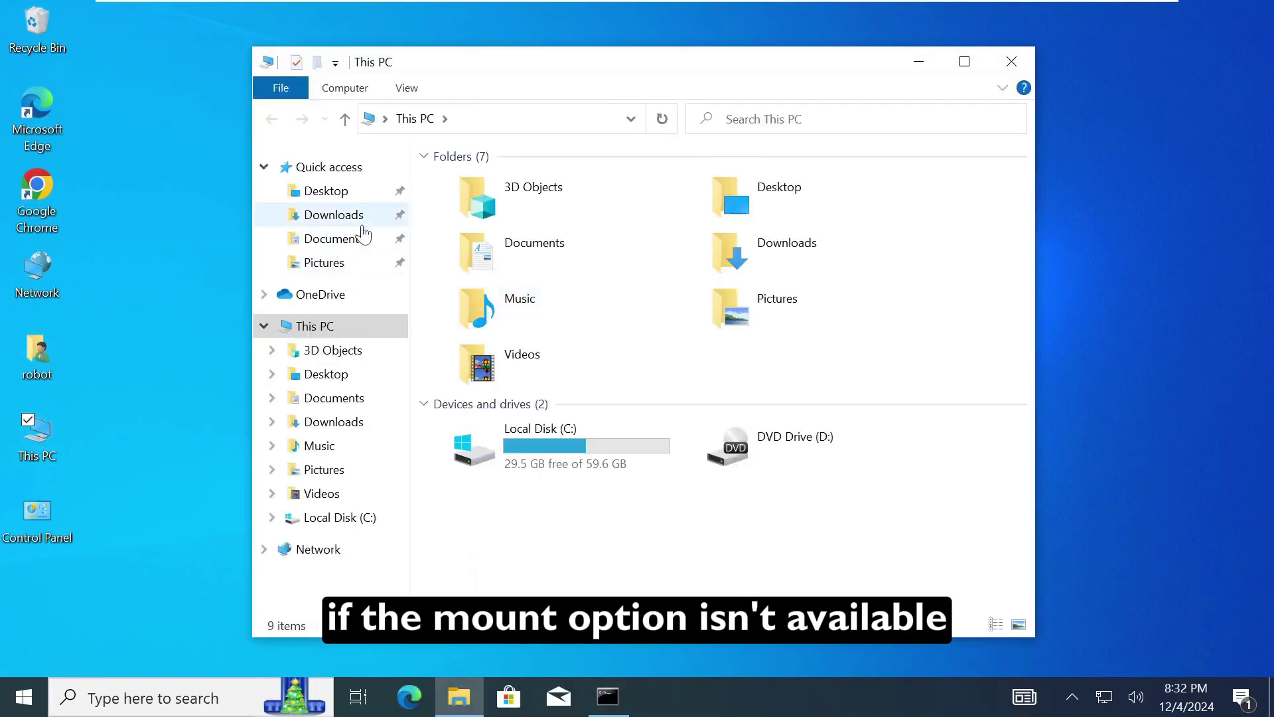
pyautogui.click(361, 218)
pyautogui.doubleClick(533, 261)
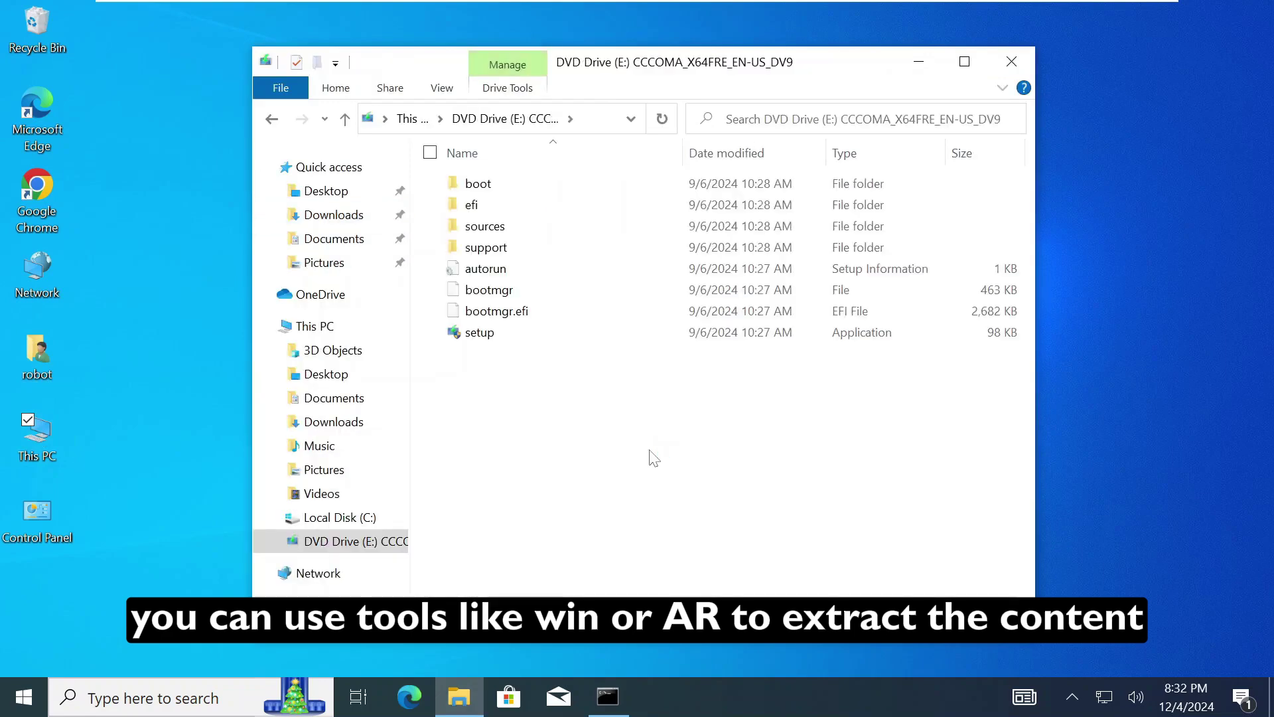
pyautogui.hotkey('ctrl', 'a')
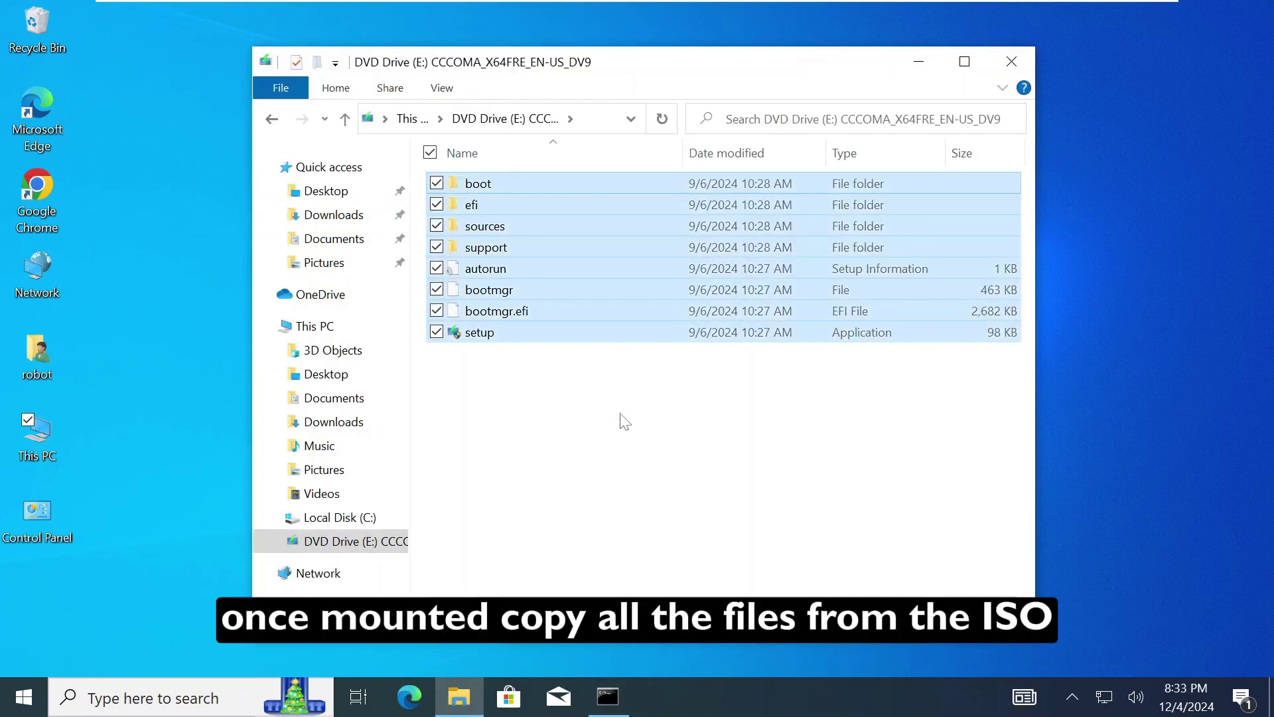
pyautogui.click(339, 519)
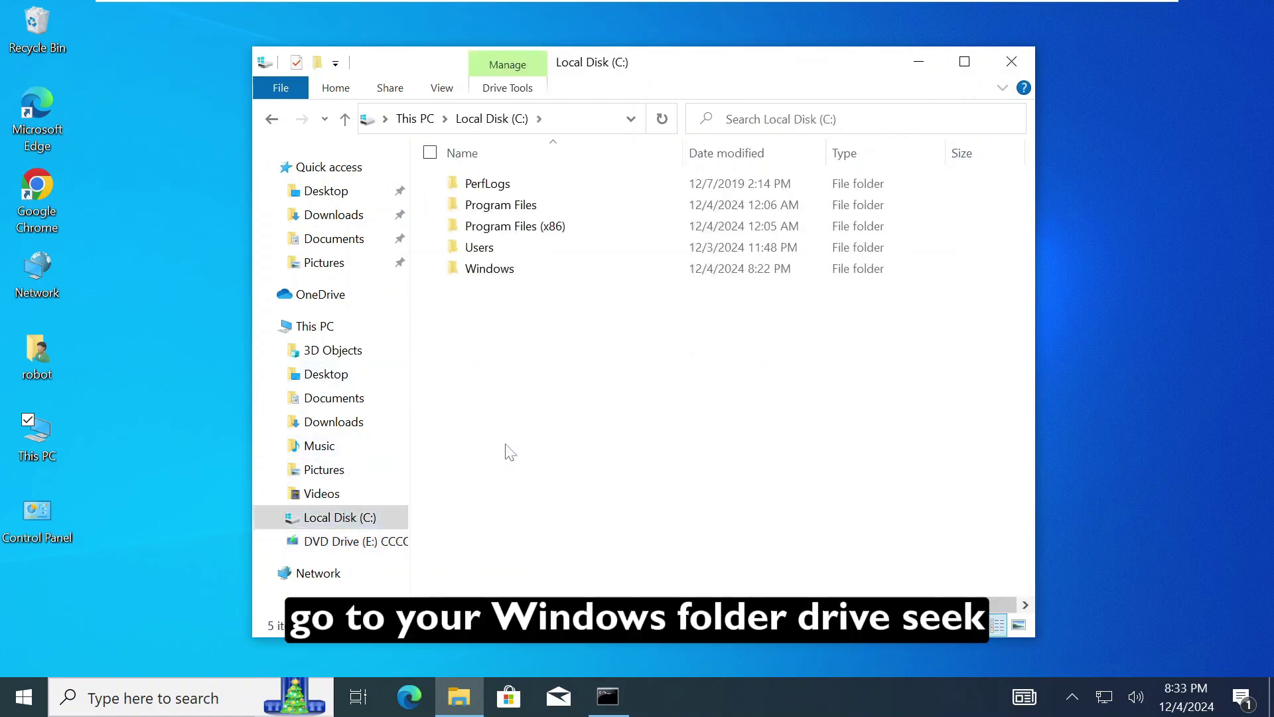
# Step: Create a Windows11 folder on C: and fill it with the ISO's copied installation files
pyautogui.rightClick(506, 449)
pyautogui.click(525, 411)
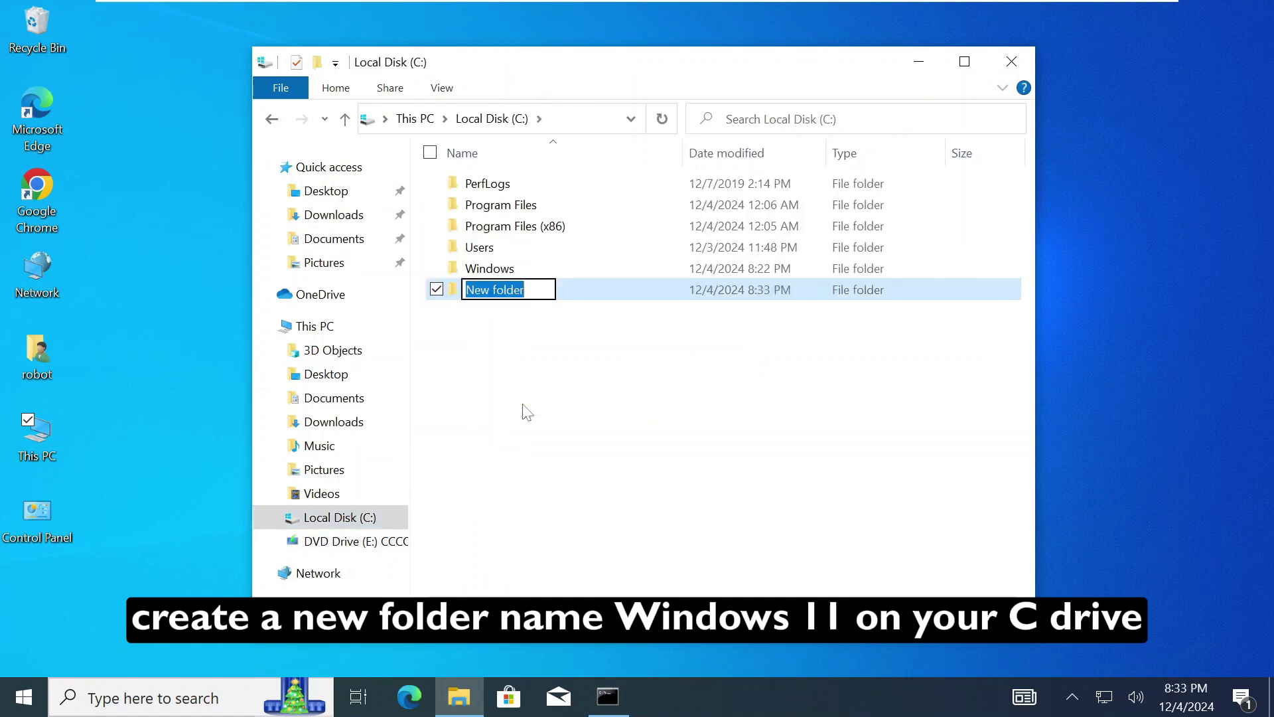
pyautogui.write('Windows 11')
pyautogui.press('Return')
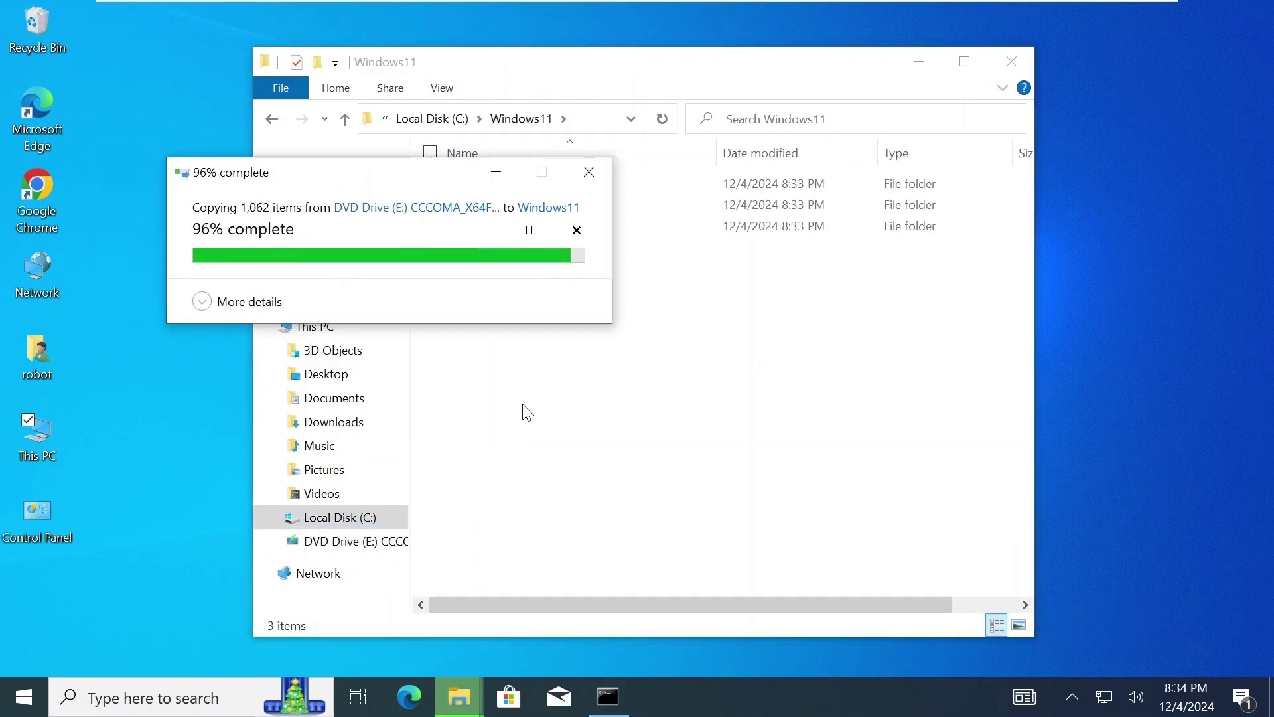
pyautogui.hotkey('ctrl', 'a')
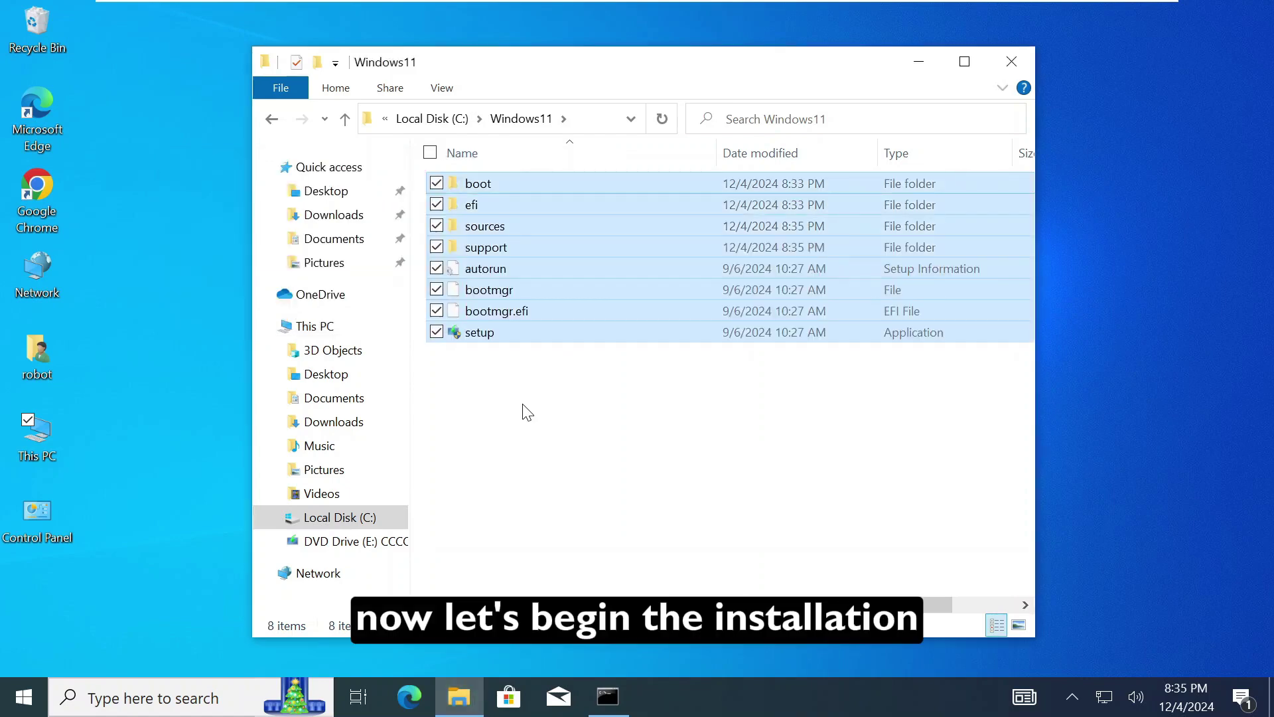
# Step: Launch another administrator Command Prompt, approving the UAC prompt
pyautogui.click(24, 697)
pyautogui.write('cmd')
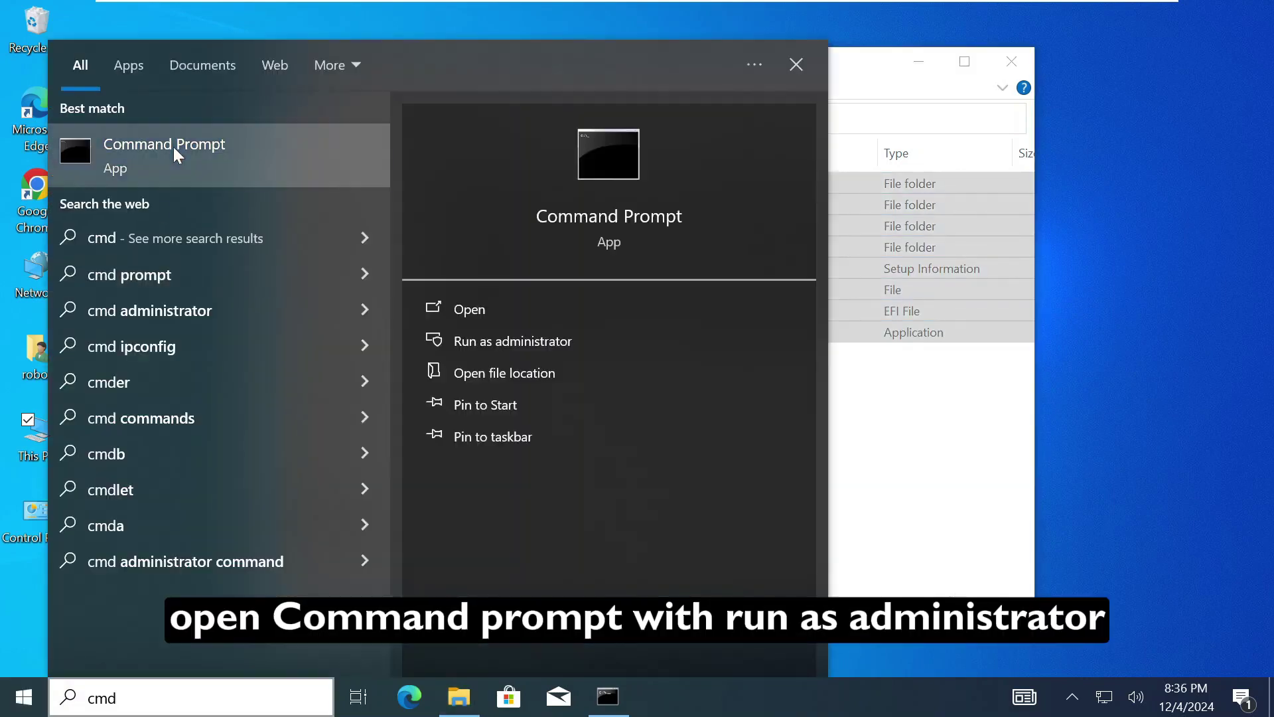
pyautogui.rightClick(177, 154)
pyautogui.click(198, 169)
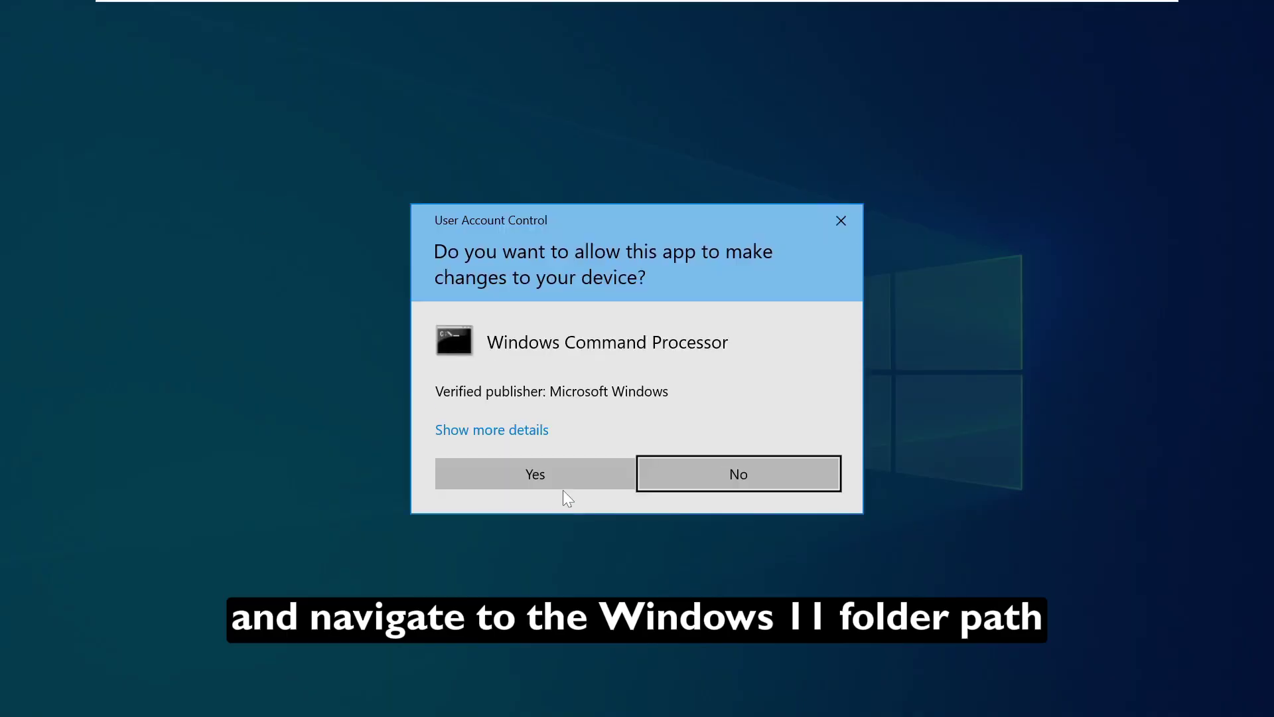
pyautogui.click(563, 480)
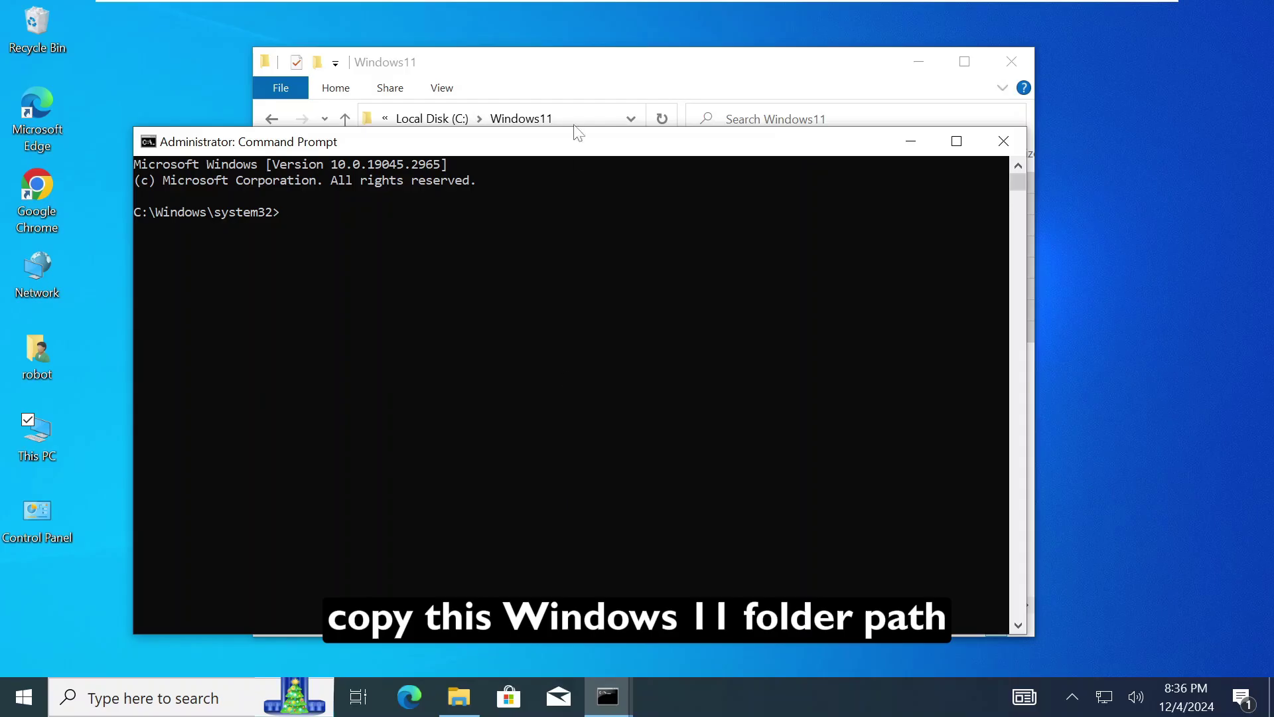
# Step: Copy the C:\Windows11 path from Explorer and run C:\Windows11\setup.exe /product server
pyautogui.click(629, 78)
pyautogui.click(601, 122)
pyautogui.rightClick(418, 119)
pyautogui.click(389, 178)
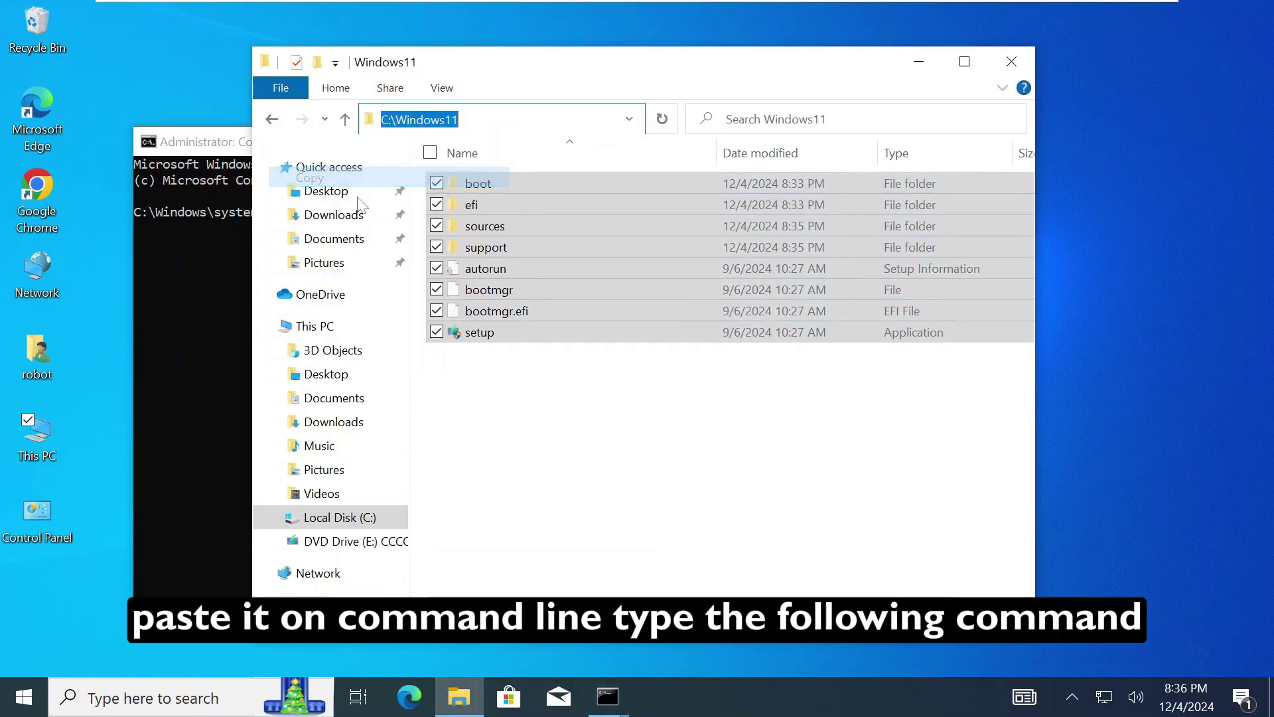
pyautogui.click(200, 279)
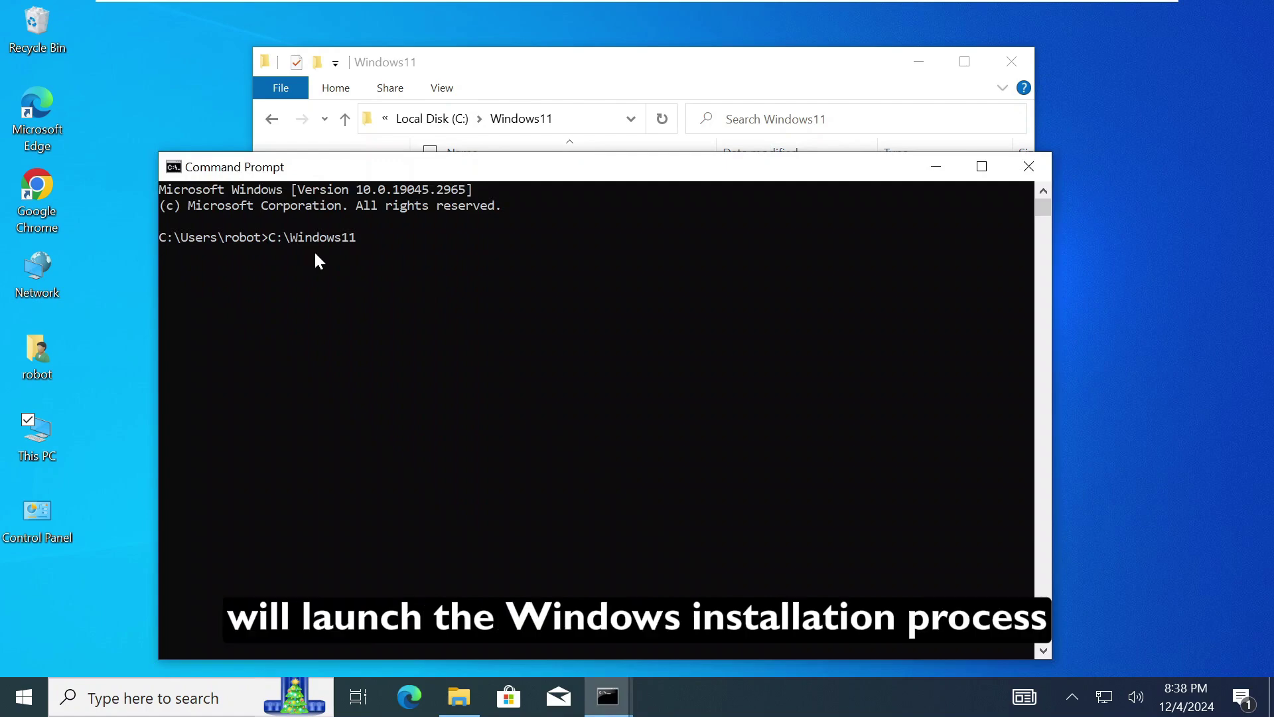
pyautogui.write('\\set')
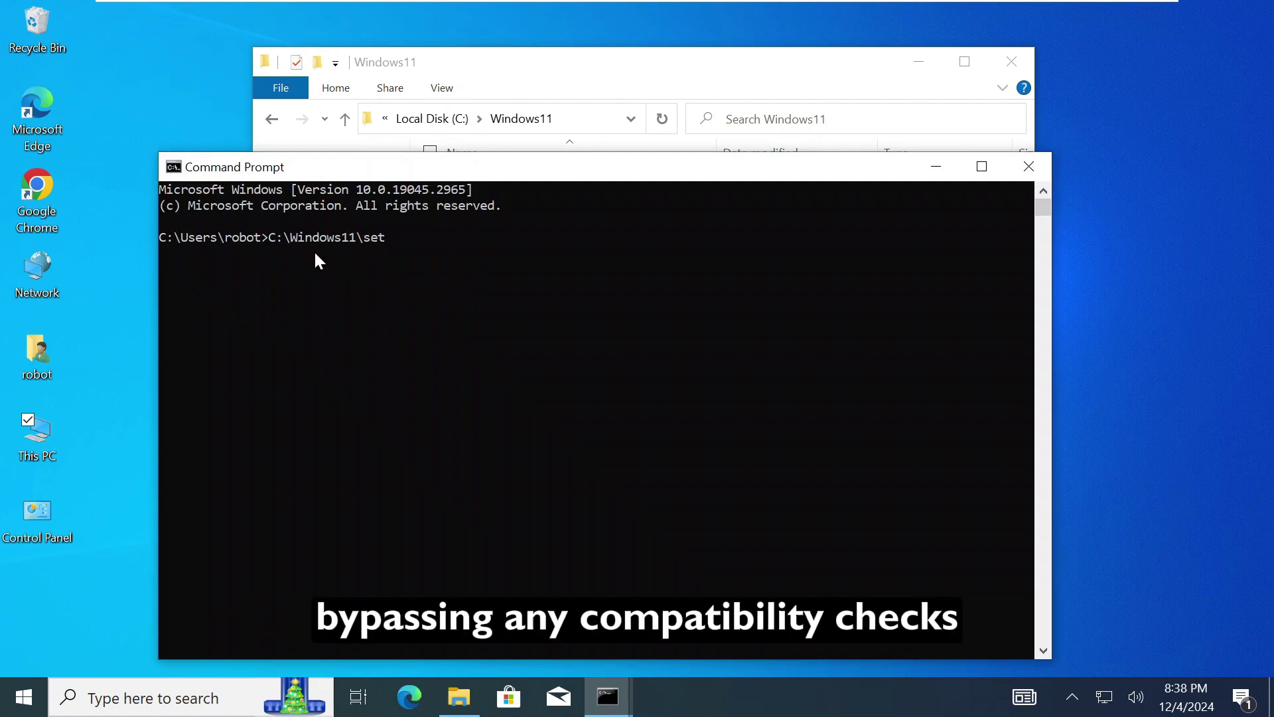
pyautogui.write('up.exe /product server')
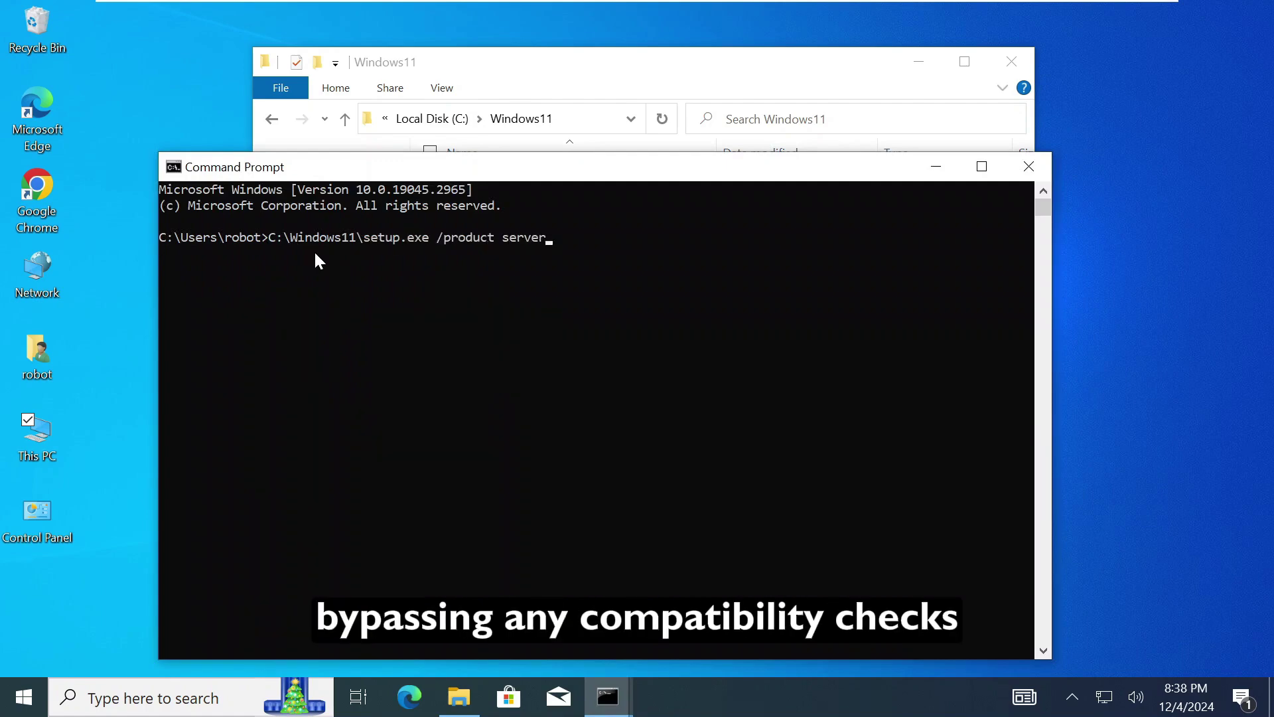
pyautogui.press('Return')
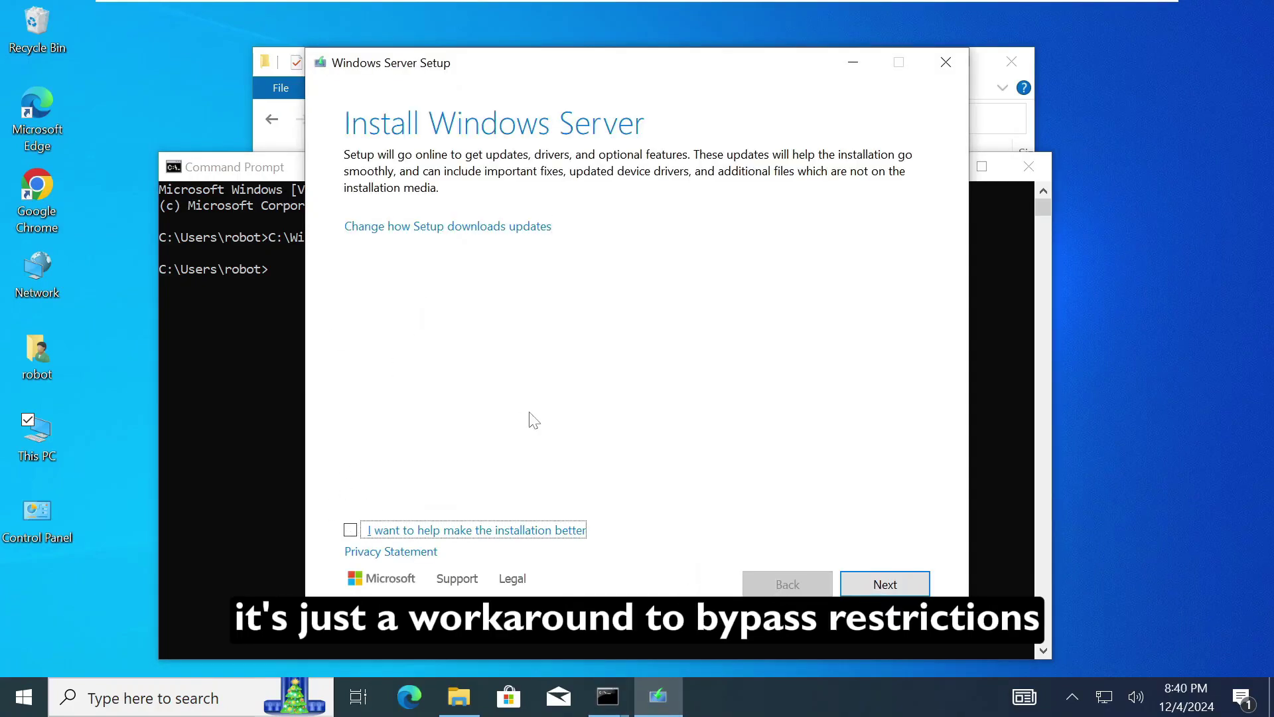
# Step: Set setup to download updates Not right now and continue
pyautogui.click(479, 236)
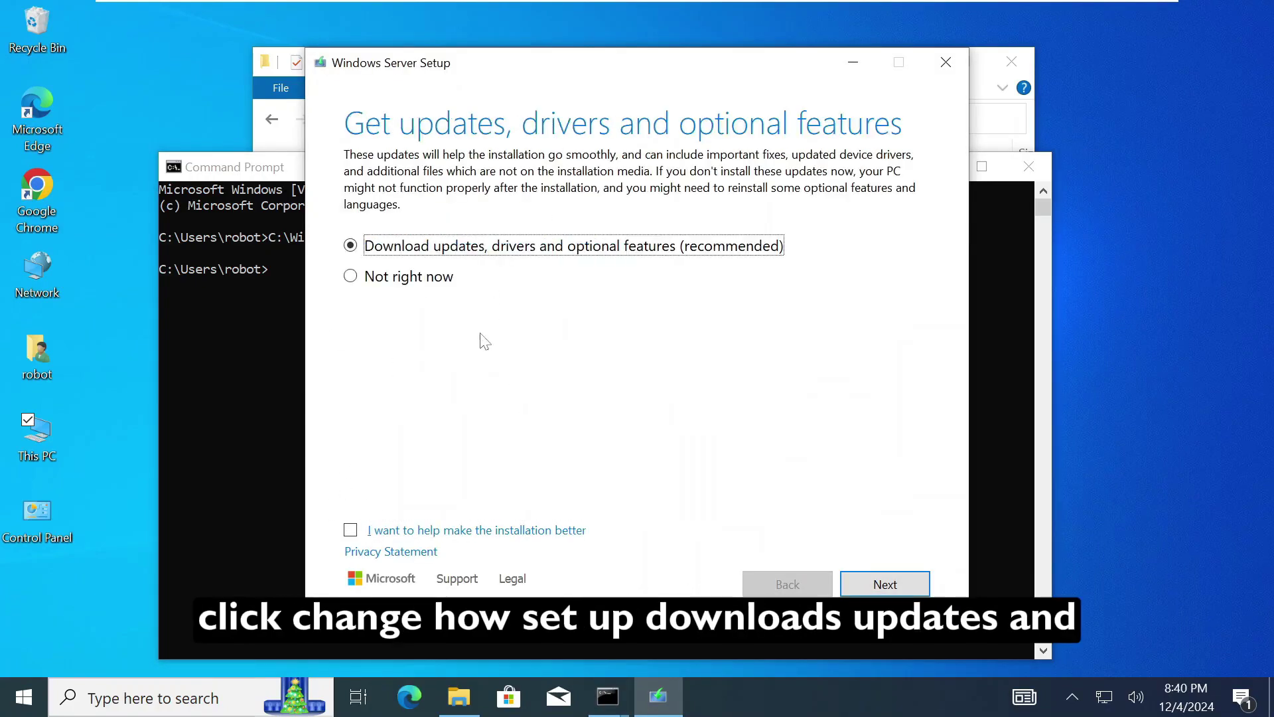
pyautogui.click(350, 278)
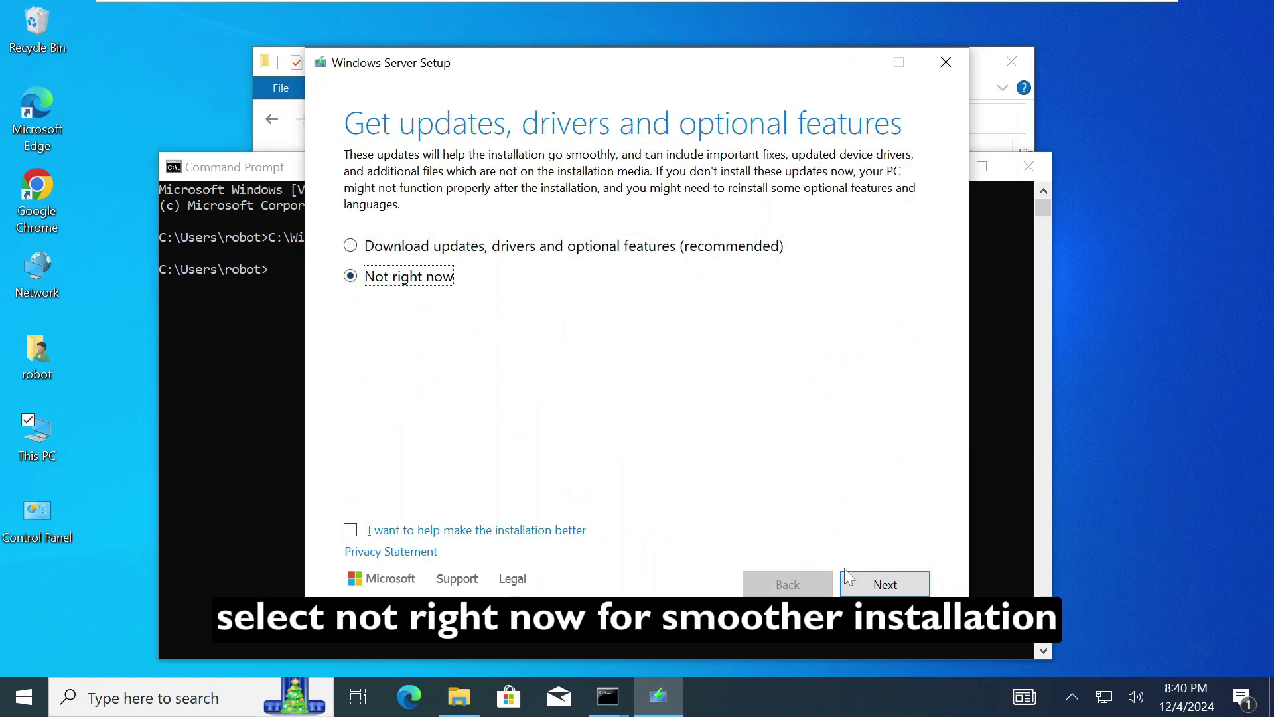
pyautogui.click(865, 578)
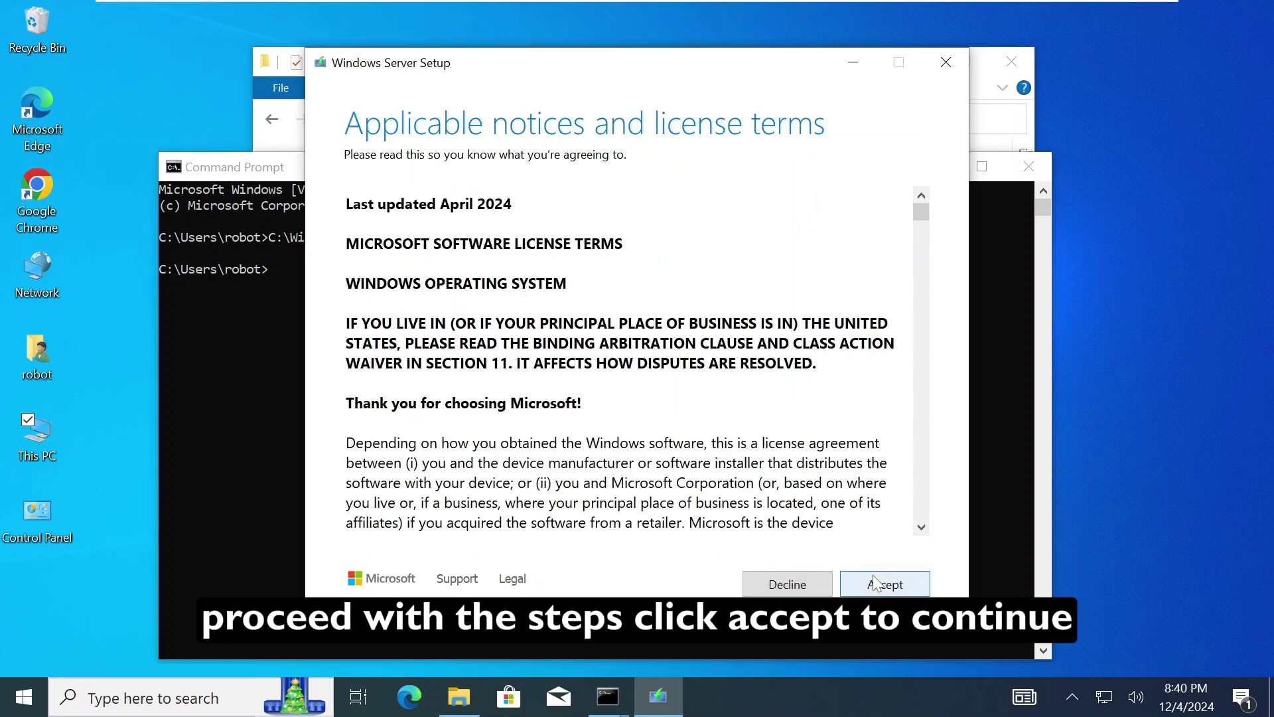
# Step: Accept the license, keep files, settings and apps, and start the install
pyautogui.click(877, 583)
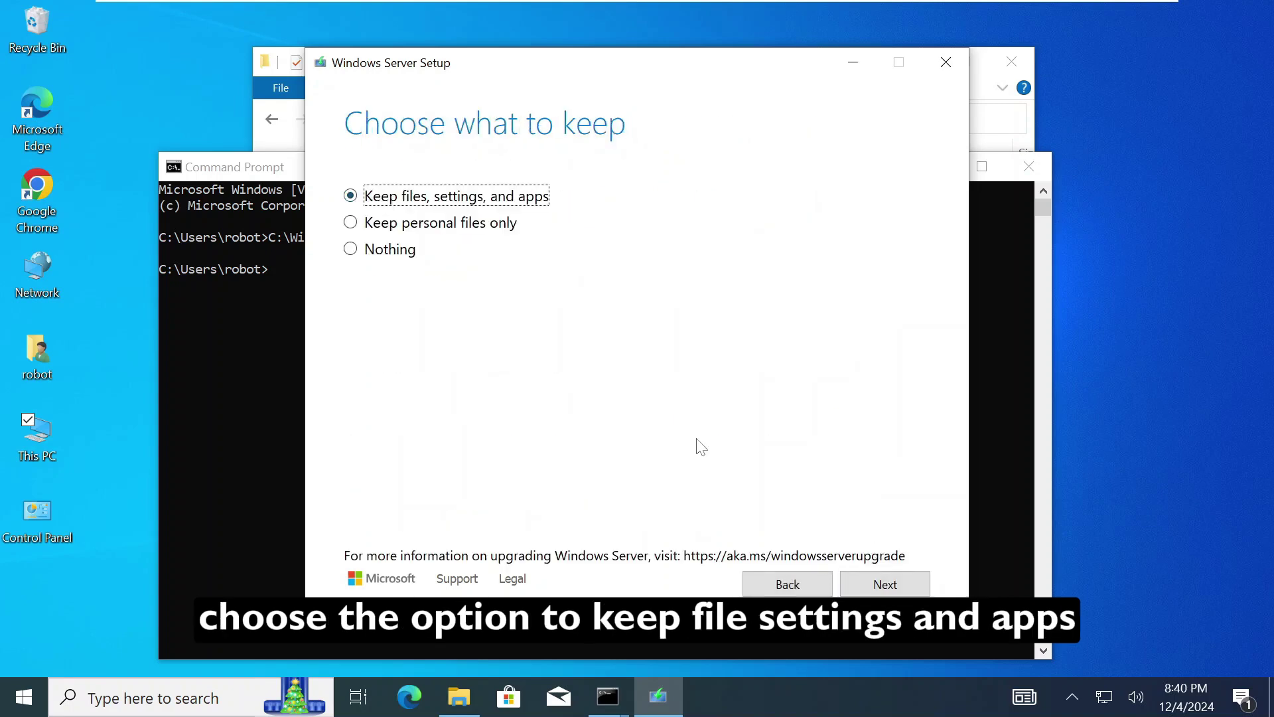
pyautogui.click(886, 584)
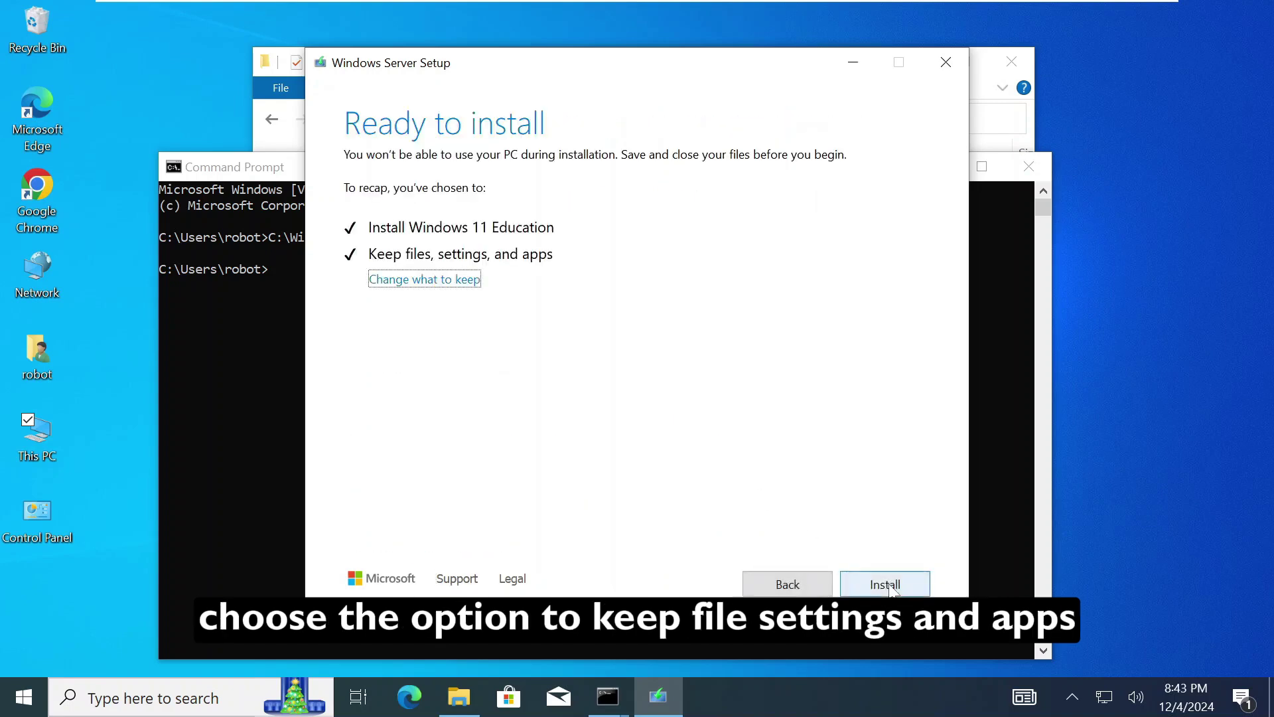
pyautogui.click(885, 584)
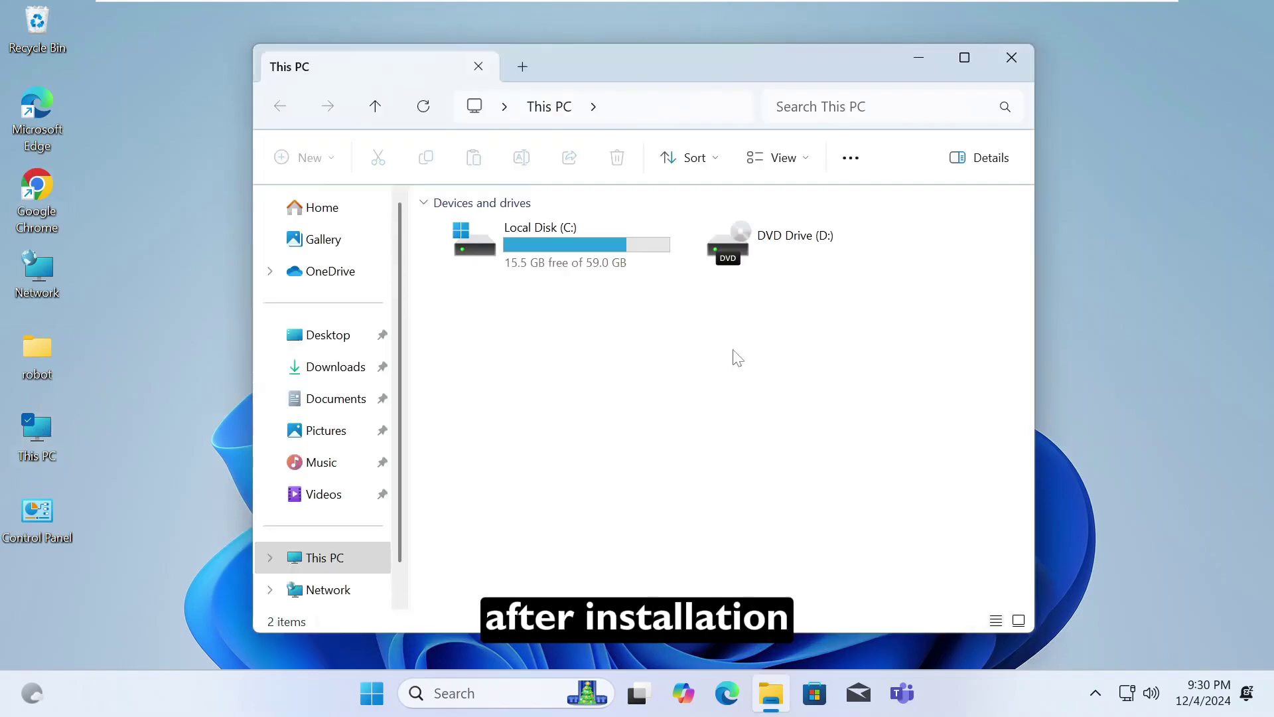
# Step: Check Windows11 and Windows.old on Local Disk (C:), then close Explorer
pyautogui.doubleClick(601, 264)
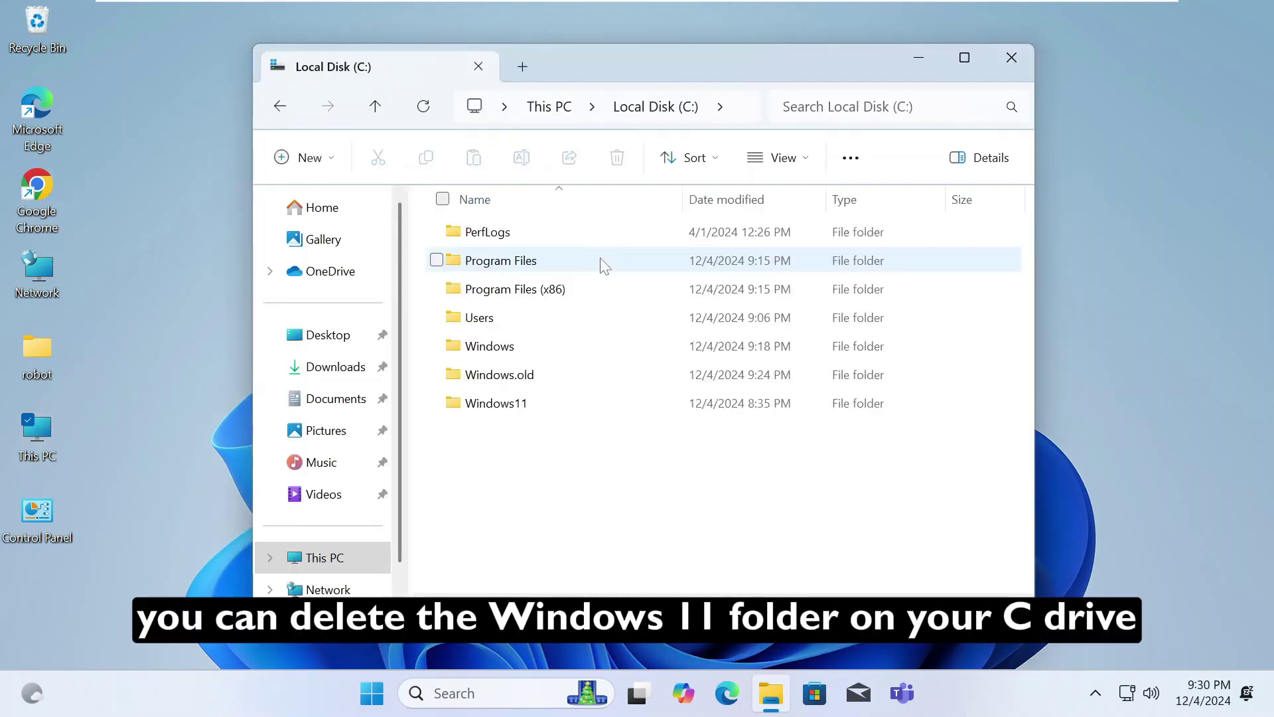
pyautogui.click(490, 402)
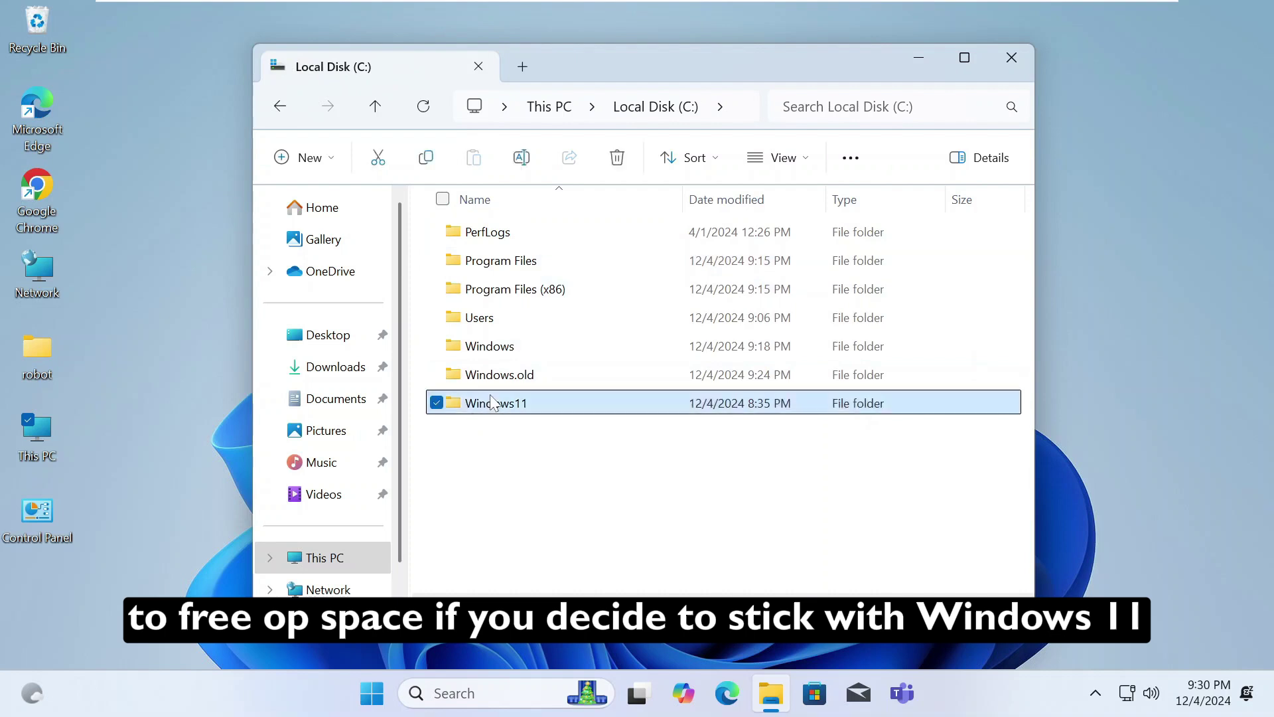
pyautogui.click(548, 385)
pyautogui.click(554, 459)
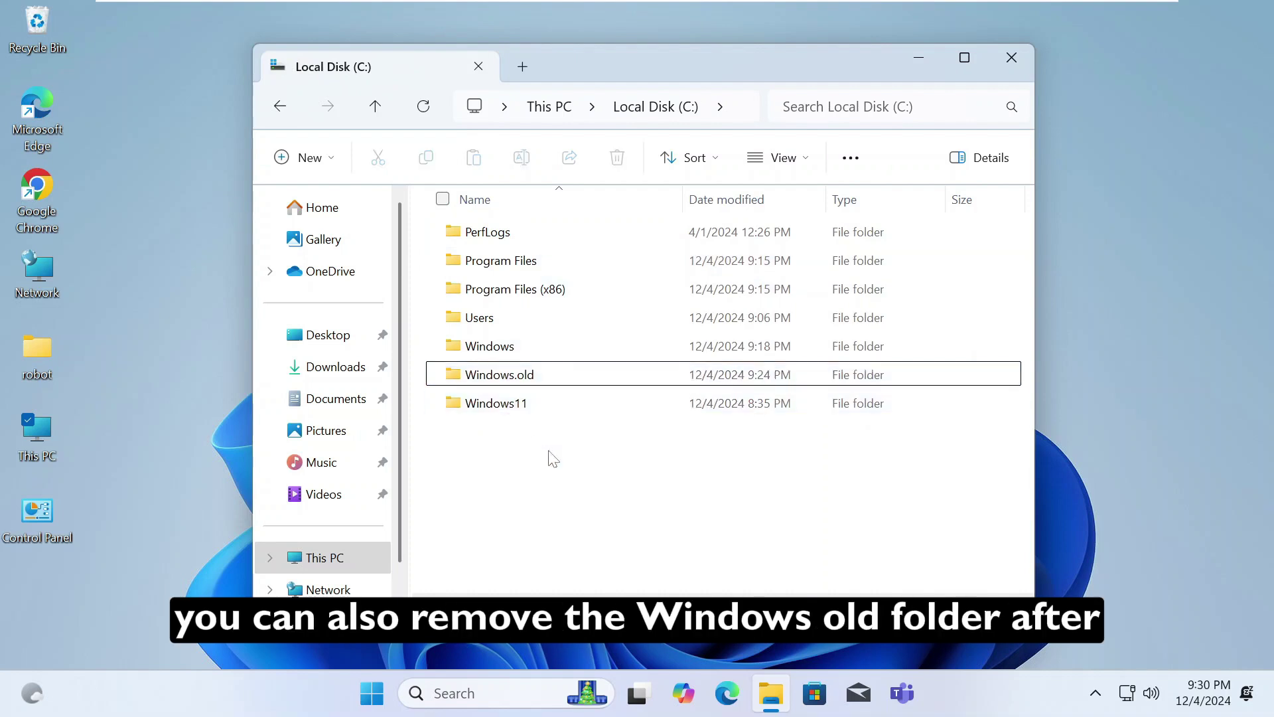
pyautogui.click(996, 72)
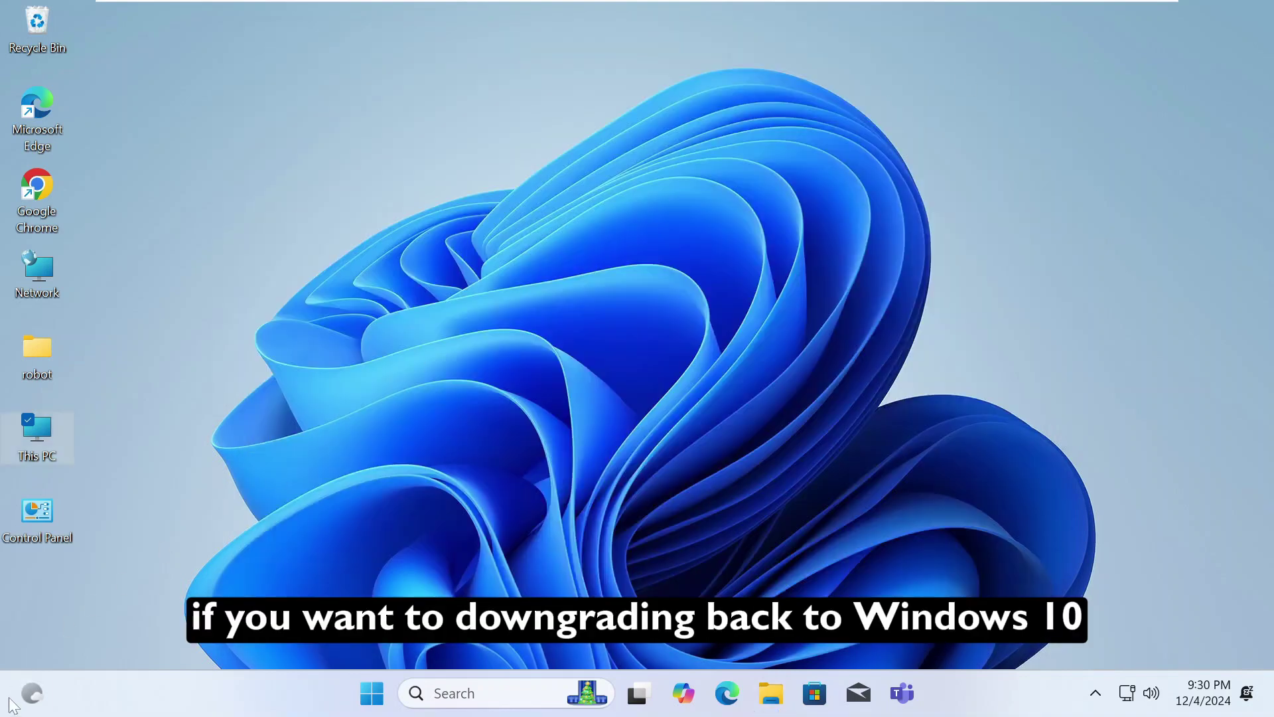
# Step: From Start, reach Settings > System > Recovery showing the Go back to Windows 10 option
pyautogui.click(387, 701)
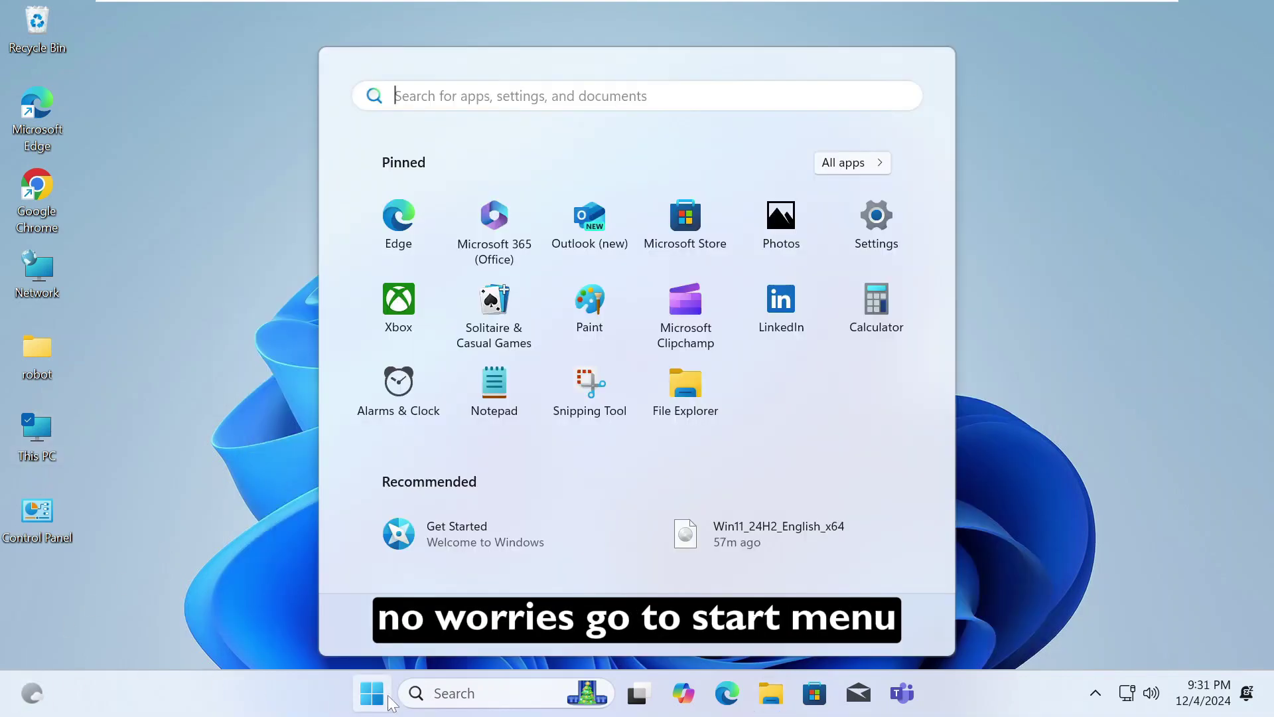
pyautogui.click(881, 213)
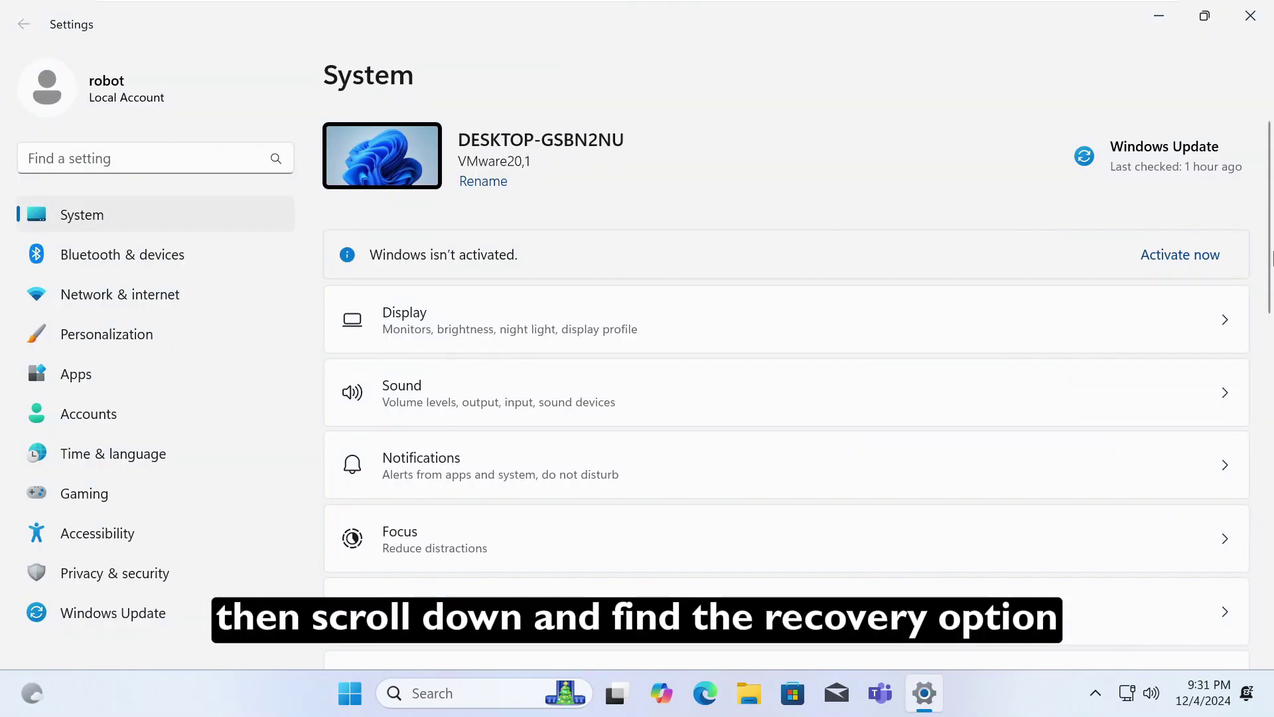
pyautogui.scroll(-7, 1272, 258)
pyautogui.scroll(-1, 526, 414)
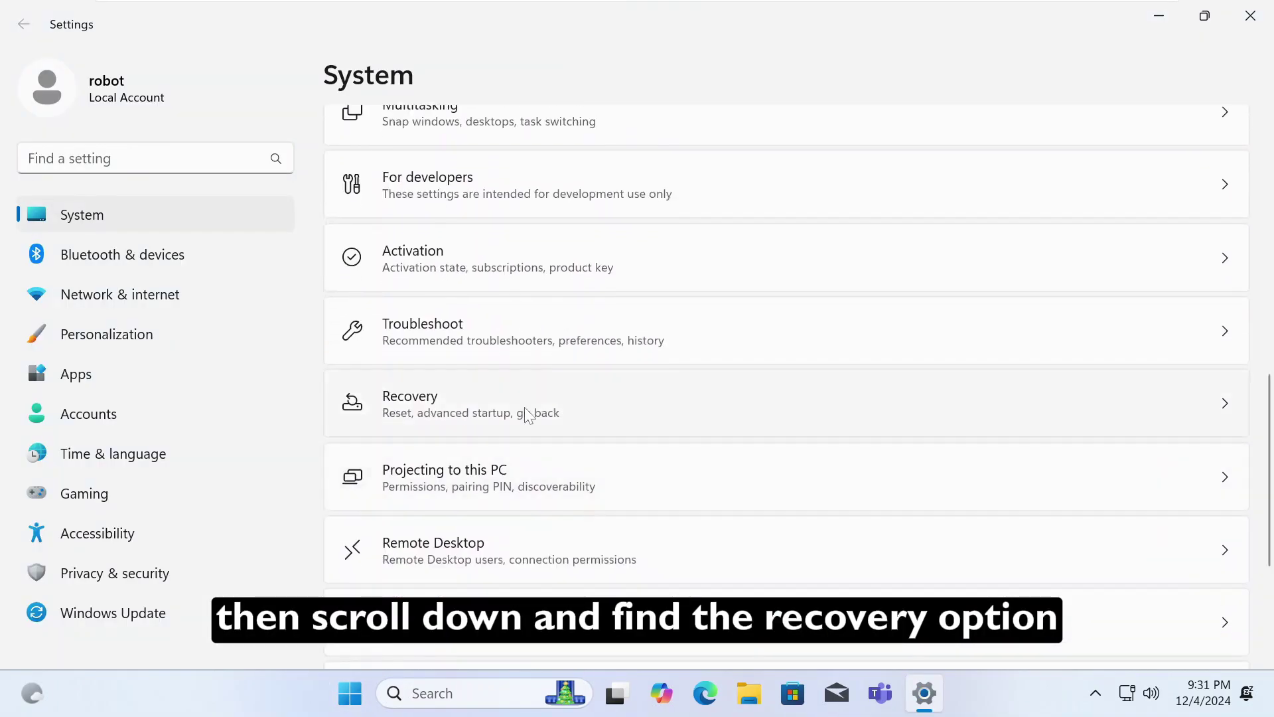
pyautogui.click(526, 415)
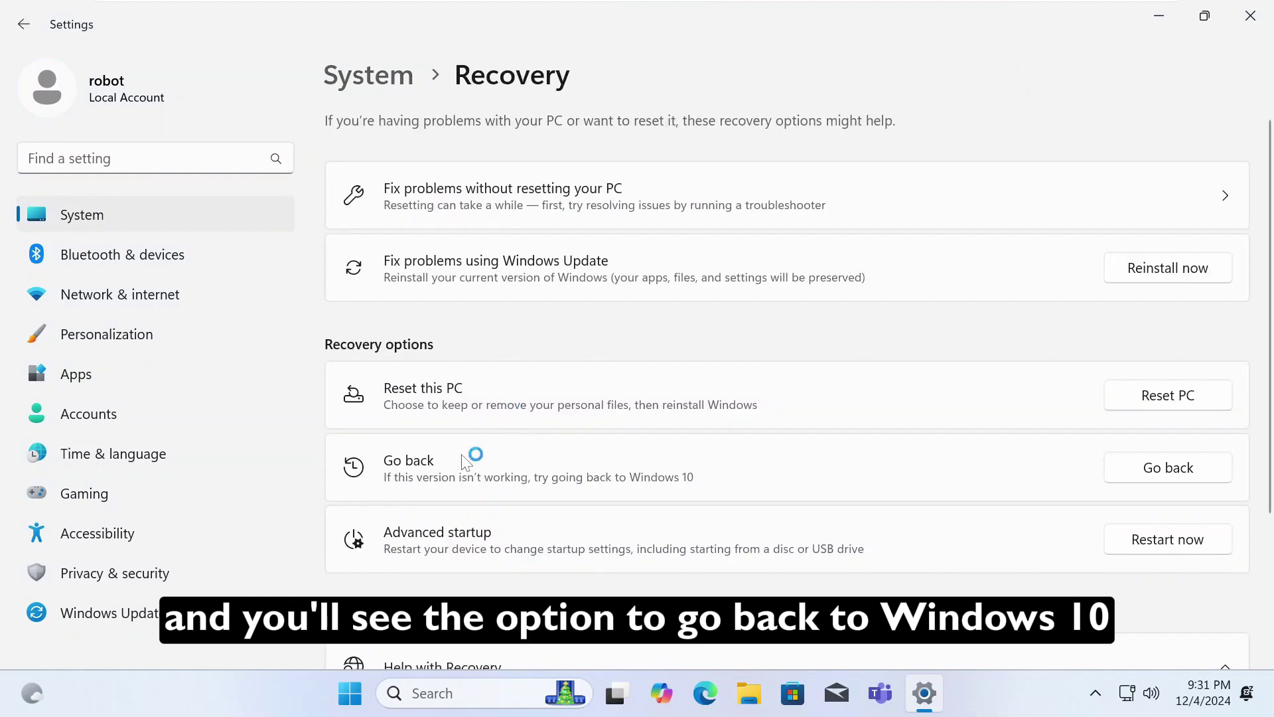